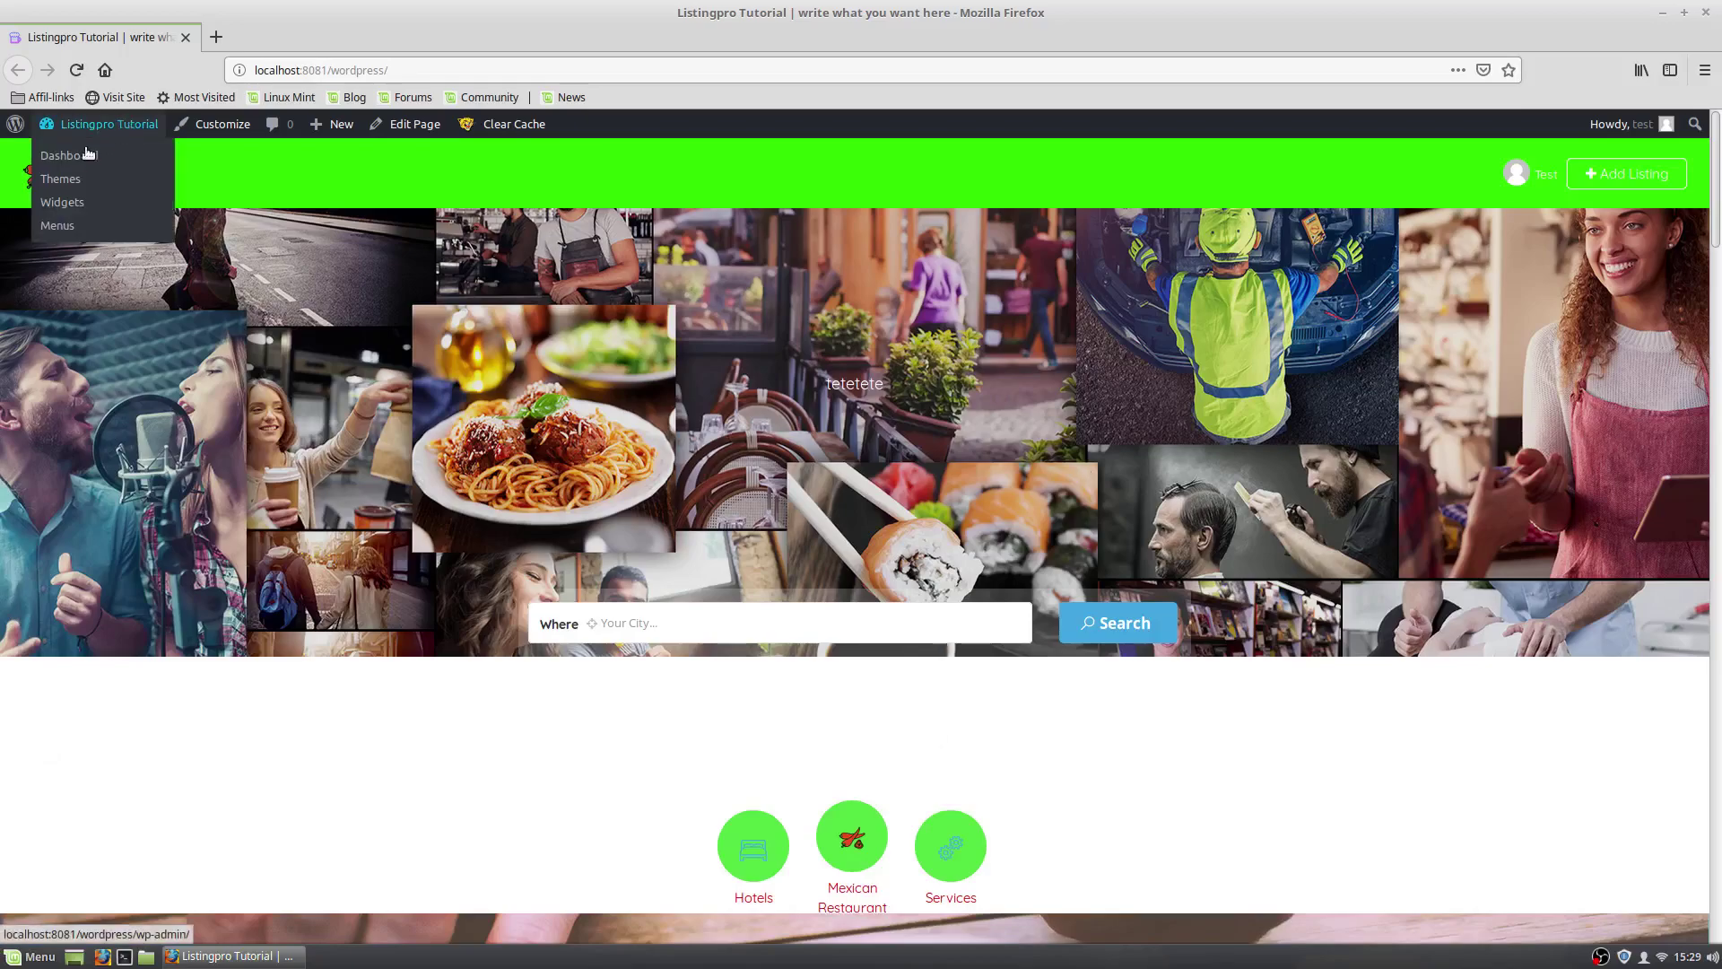
Deactivate the ListingPro Plugin under Plugins, then delete it and confirm
left_click(84, 157)
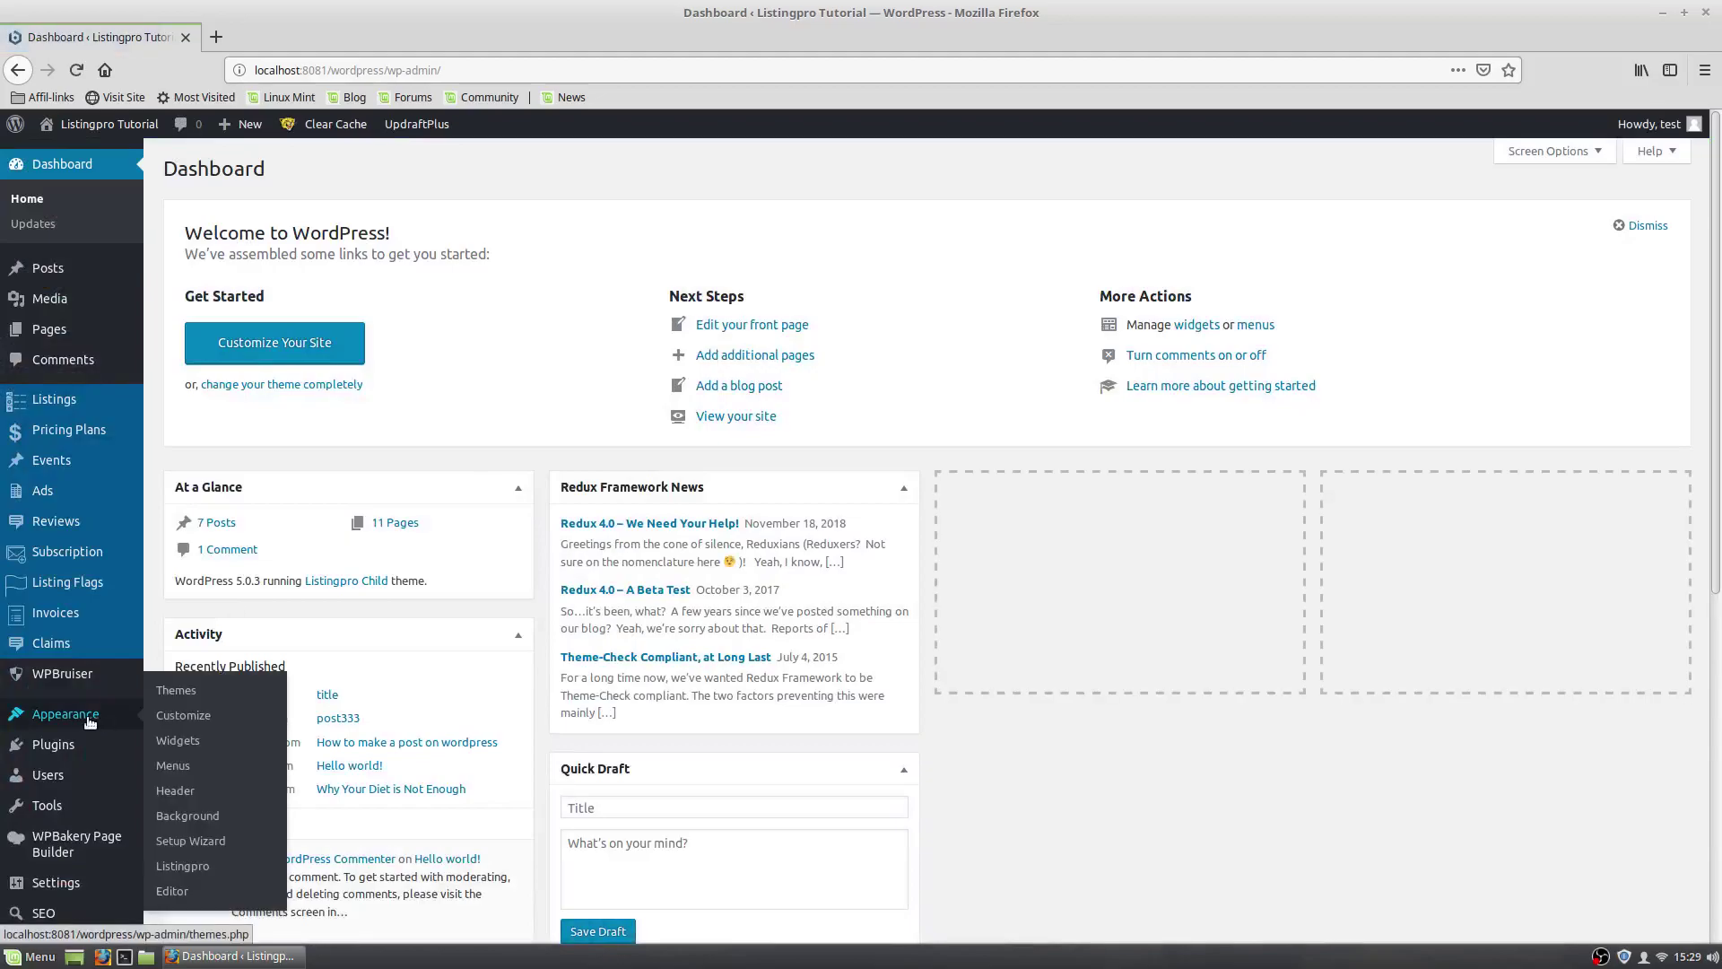
mouse_move(55, 745)
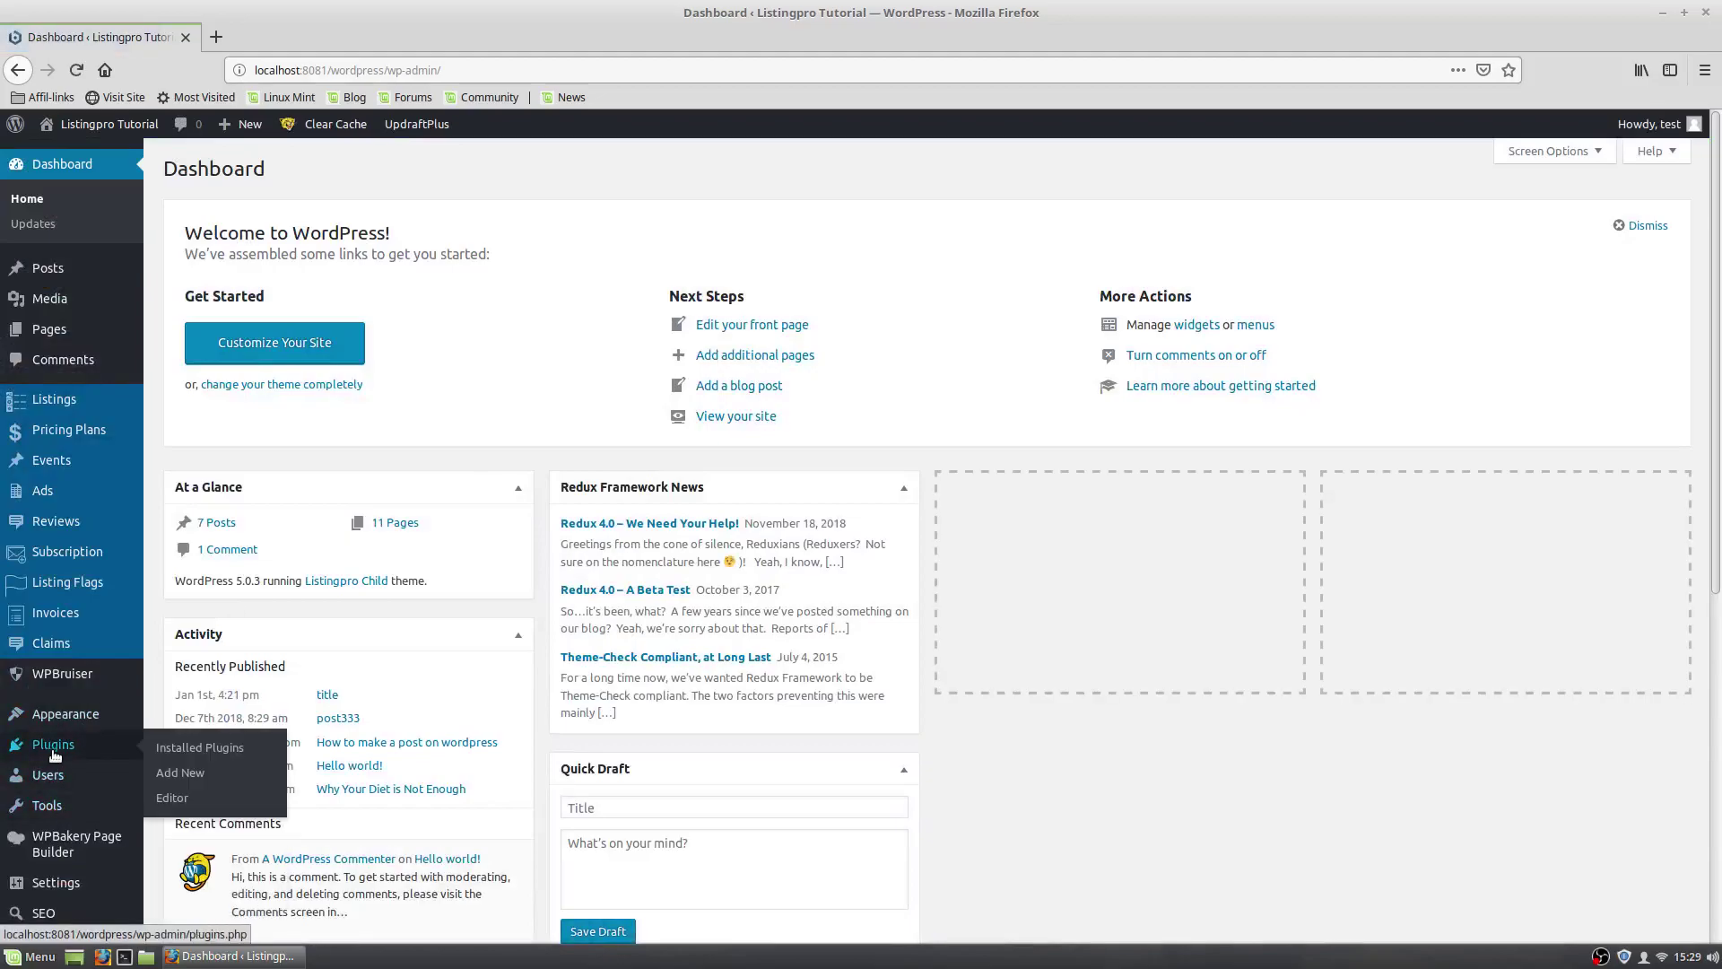
left_click(204, 754)
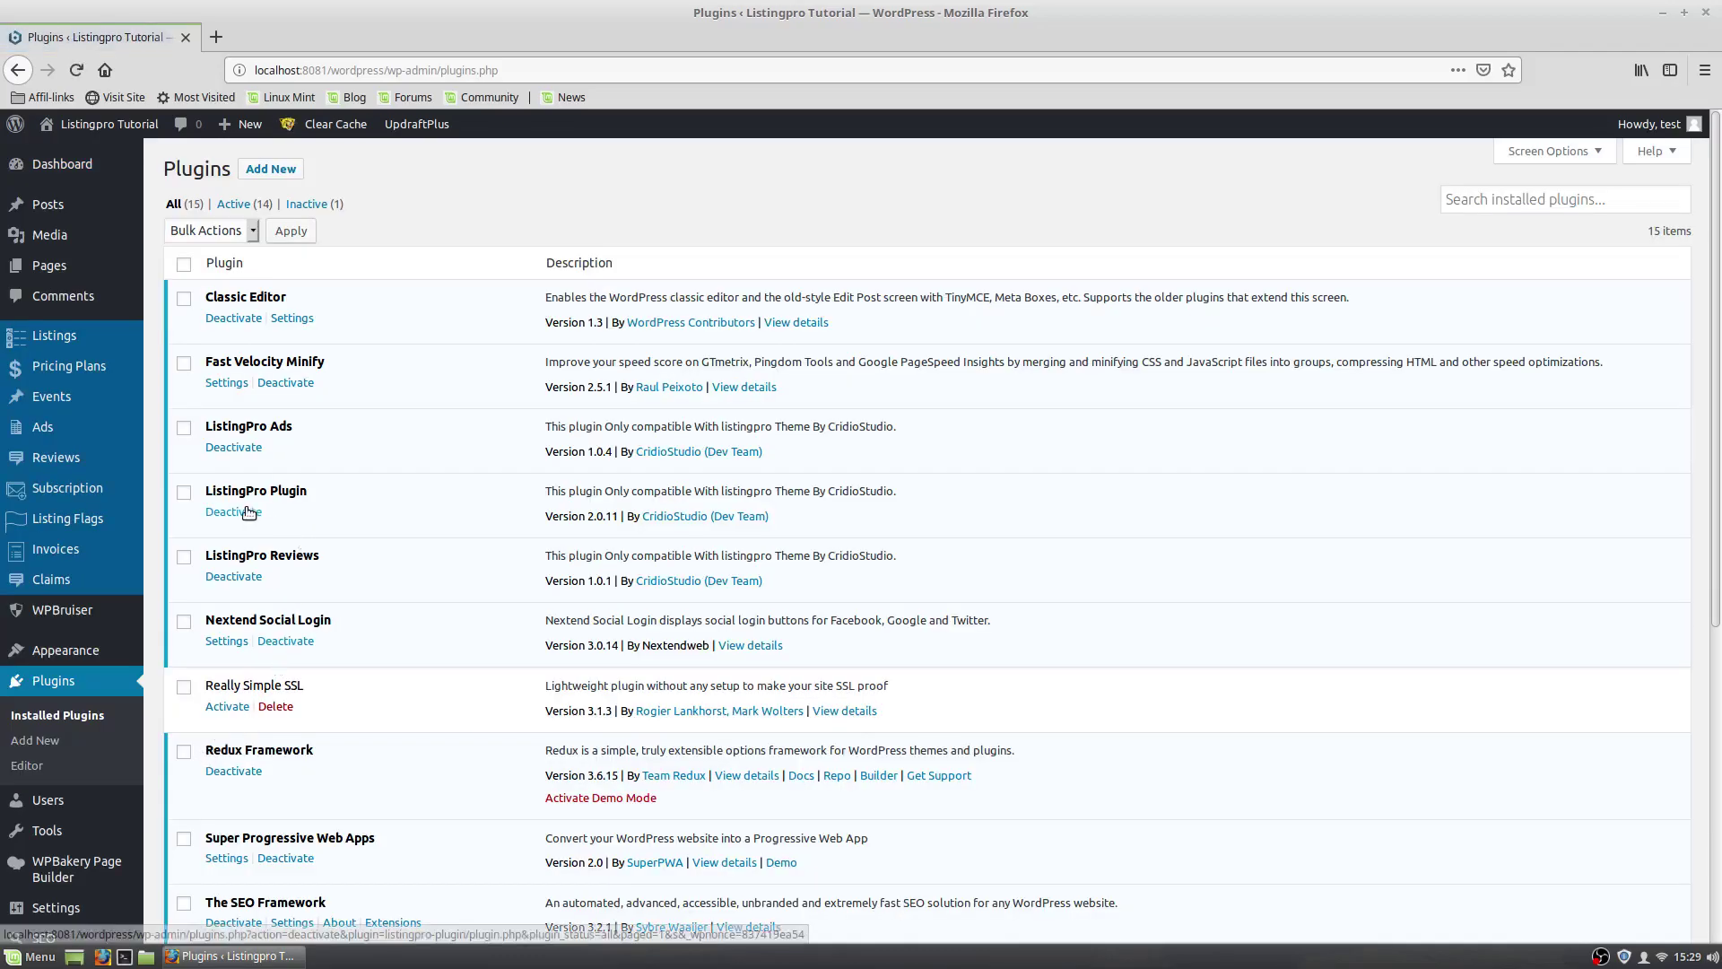
left_click(248, 512)
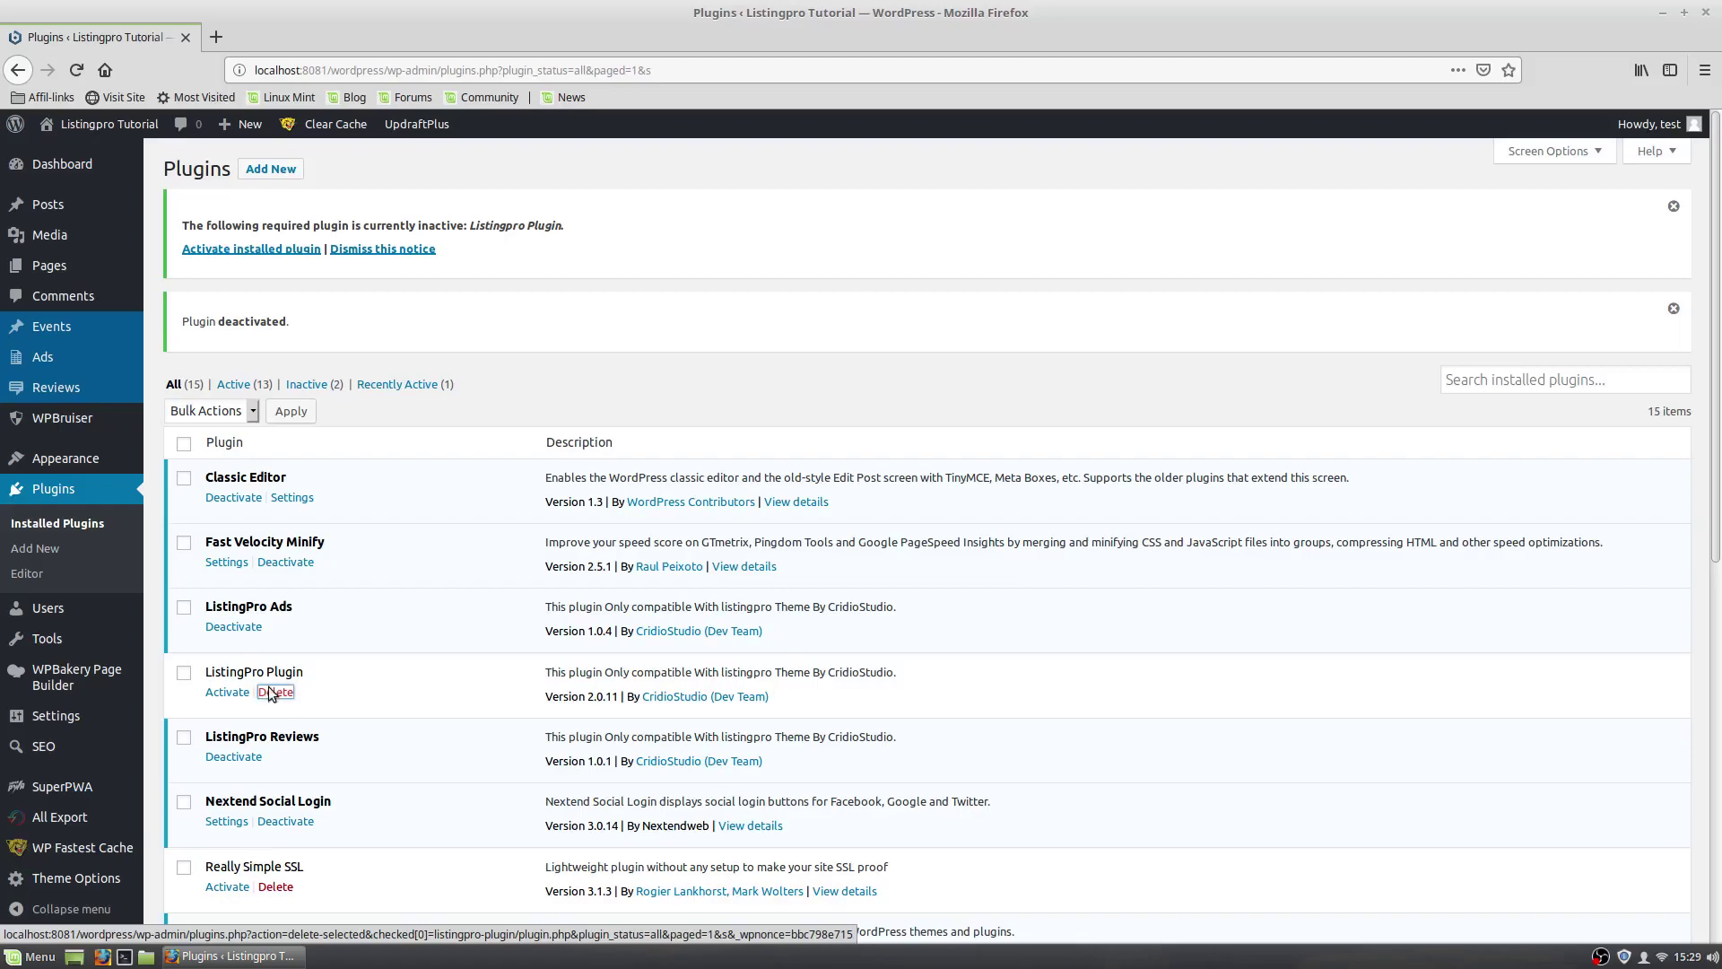
left_click(275, 691)
left_click(990, 446)
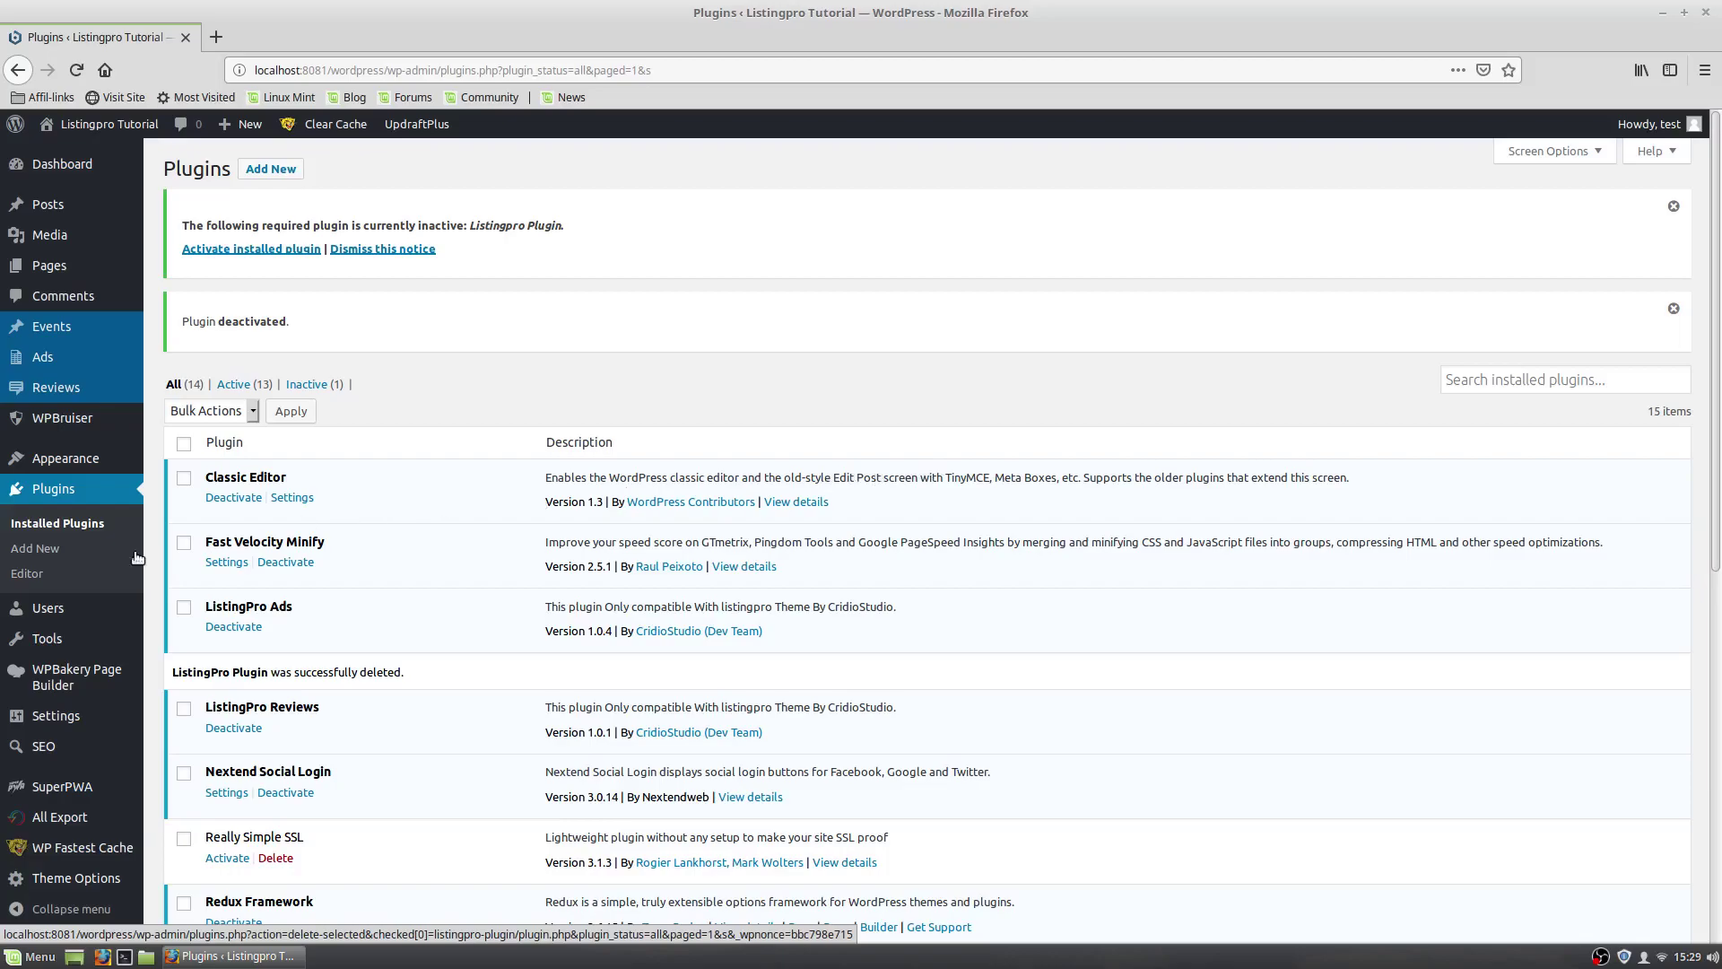
mouse_move(65, 457)
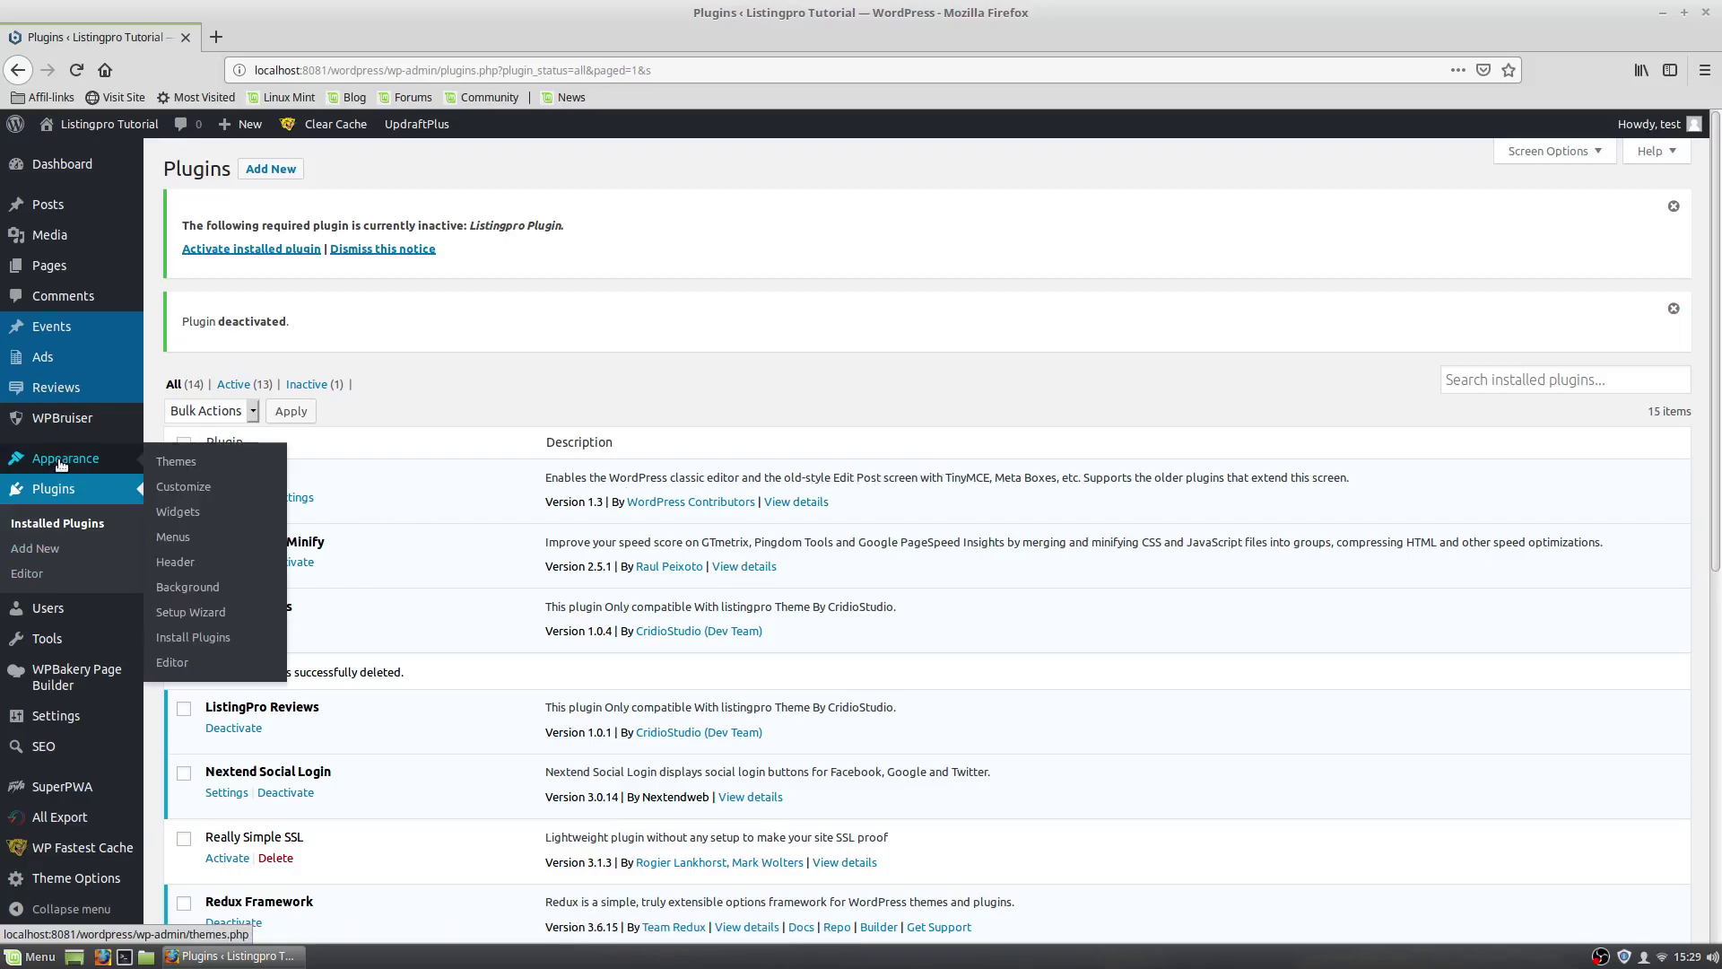
Activate the Twenty Nineteen theme from Appearance > Themes
left_click(163, 467)
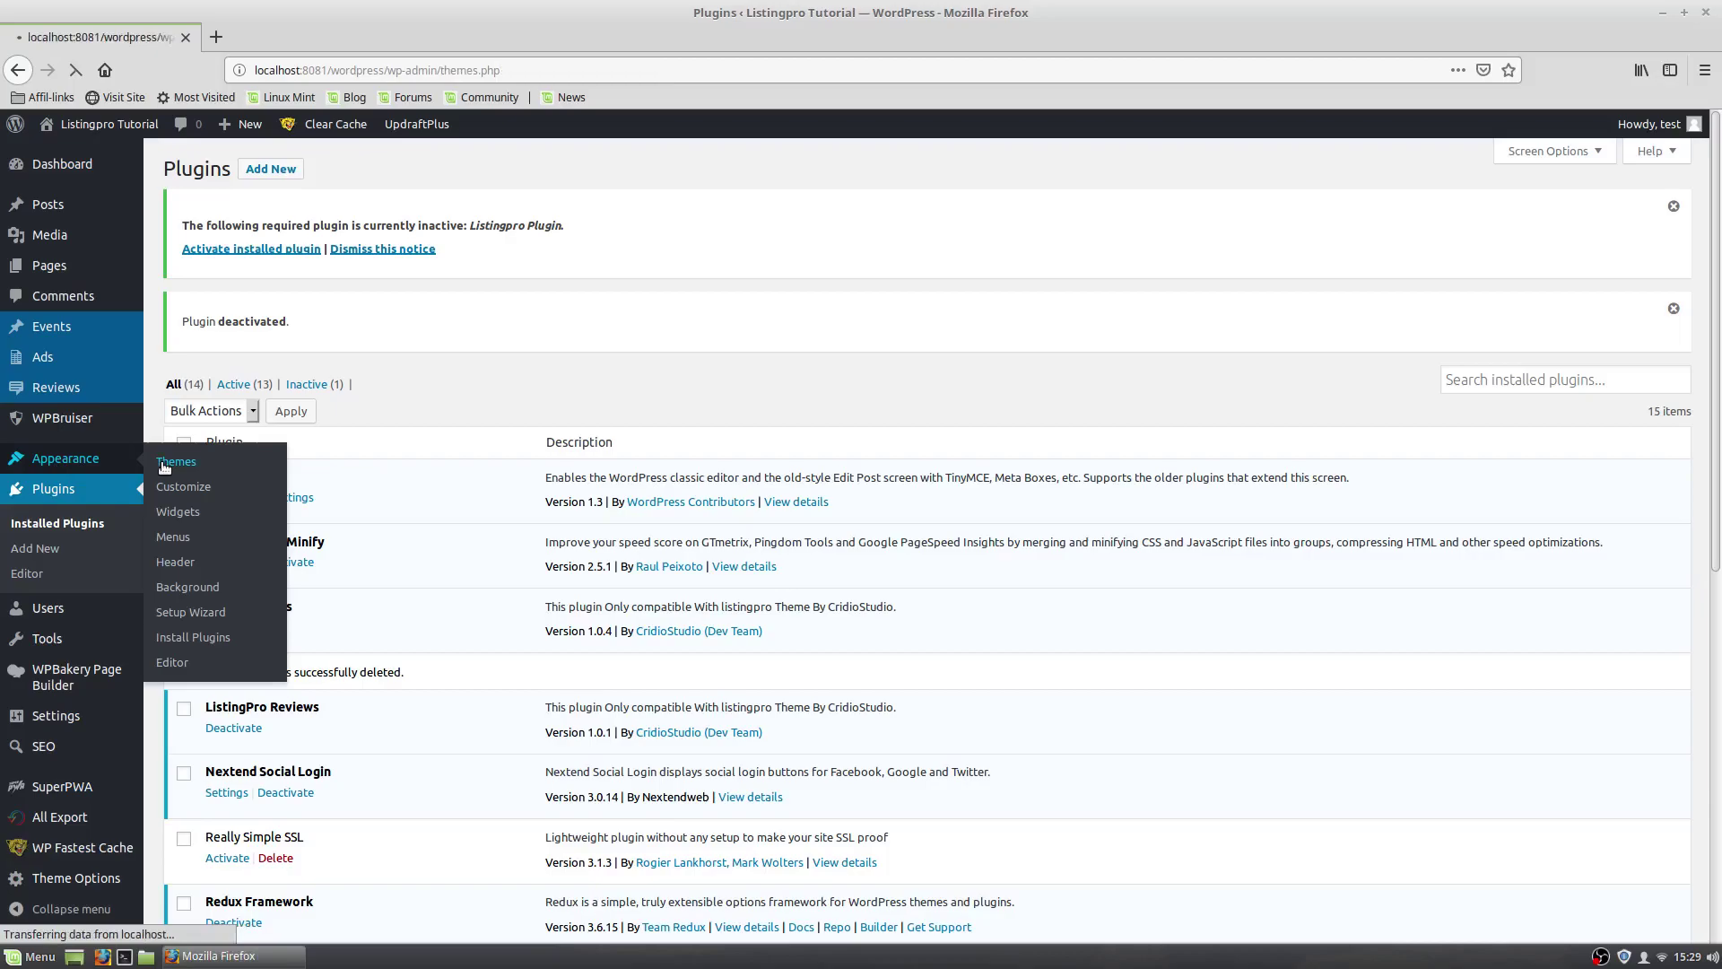
mouse_move(1122, 444)
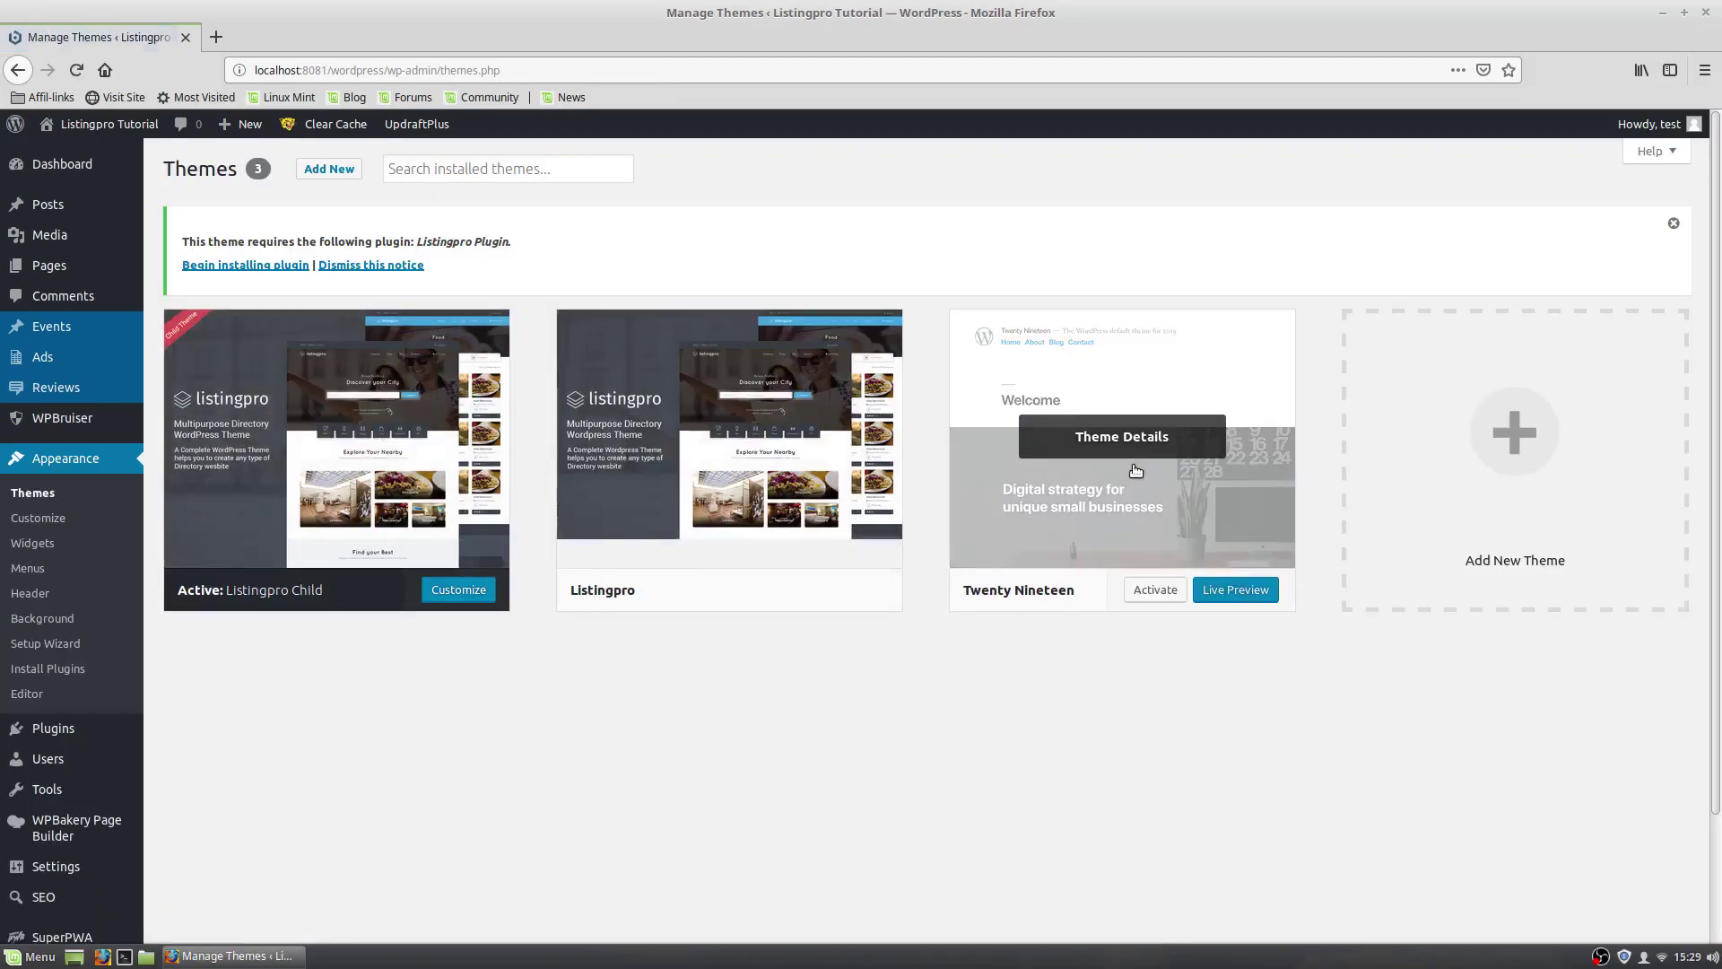
left_click(1146, 591)
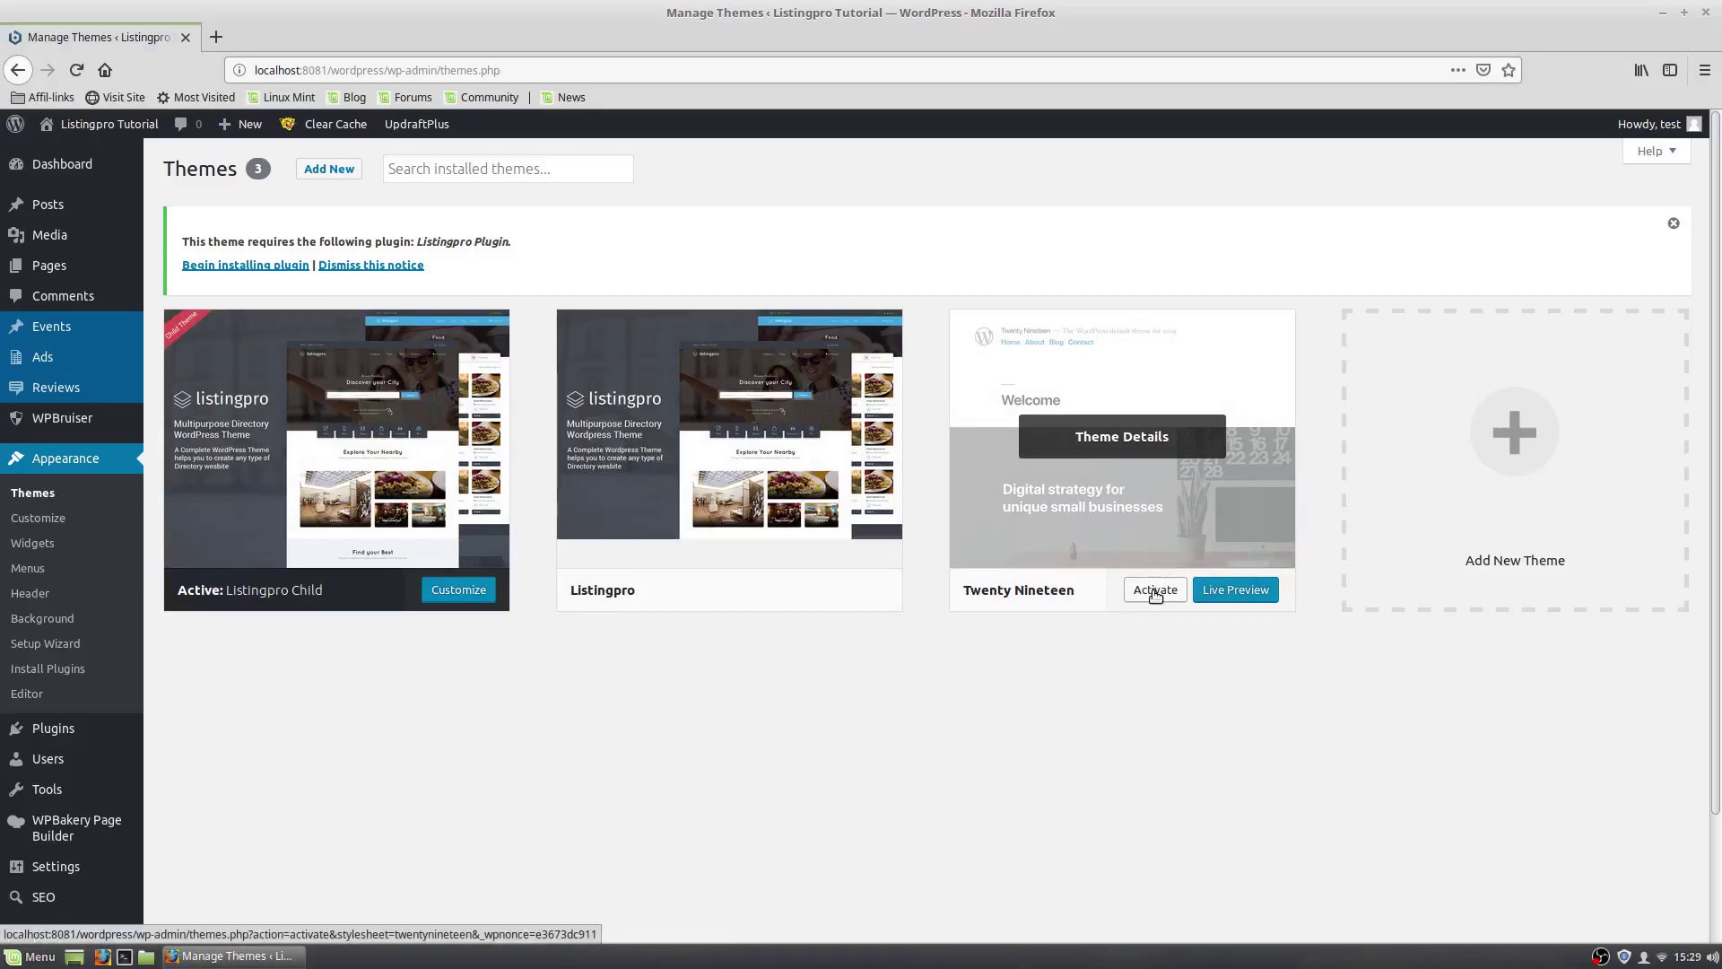
left_click(1152, 596)
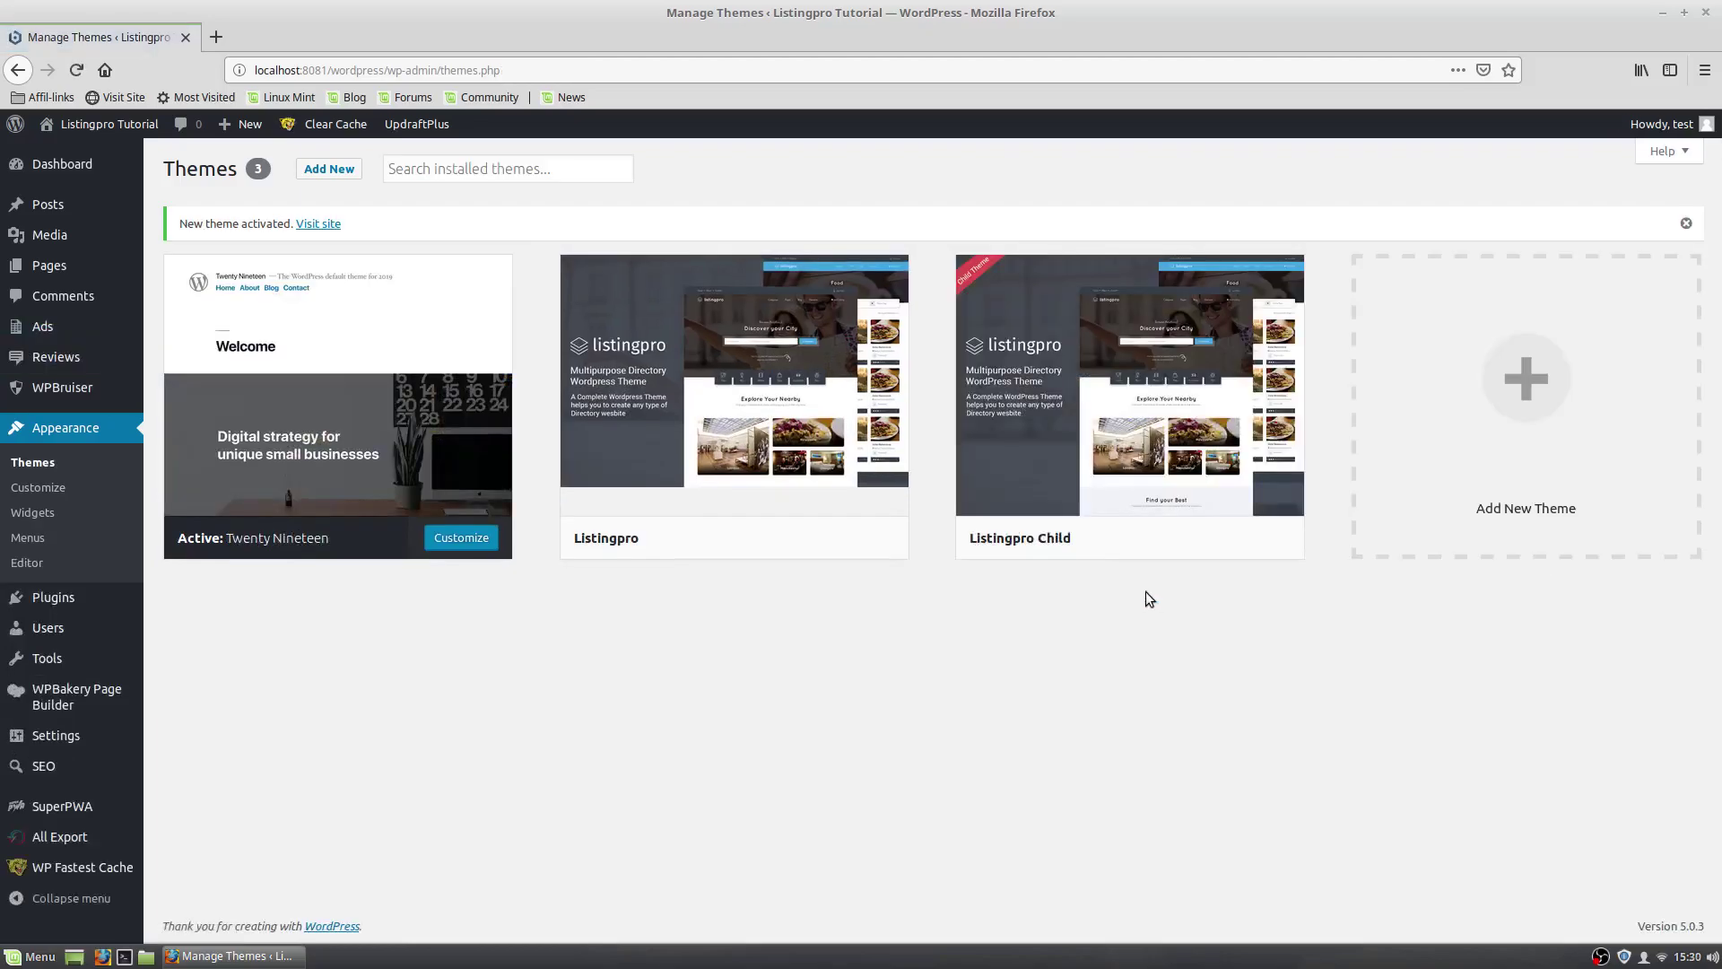
mouse_move(733, 388)
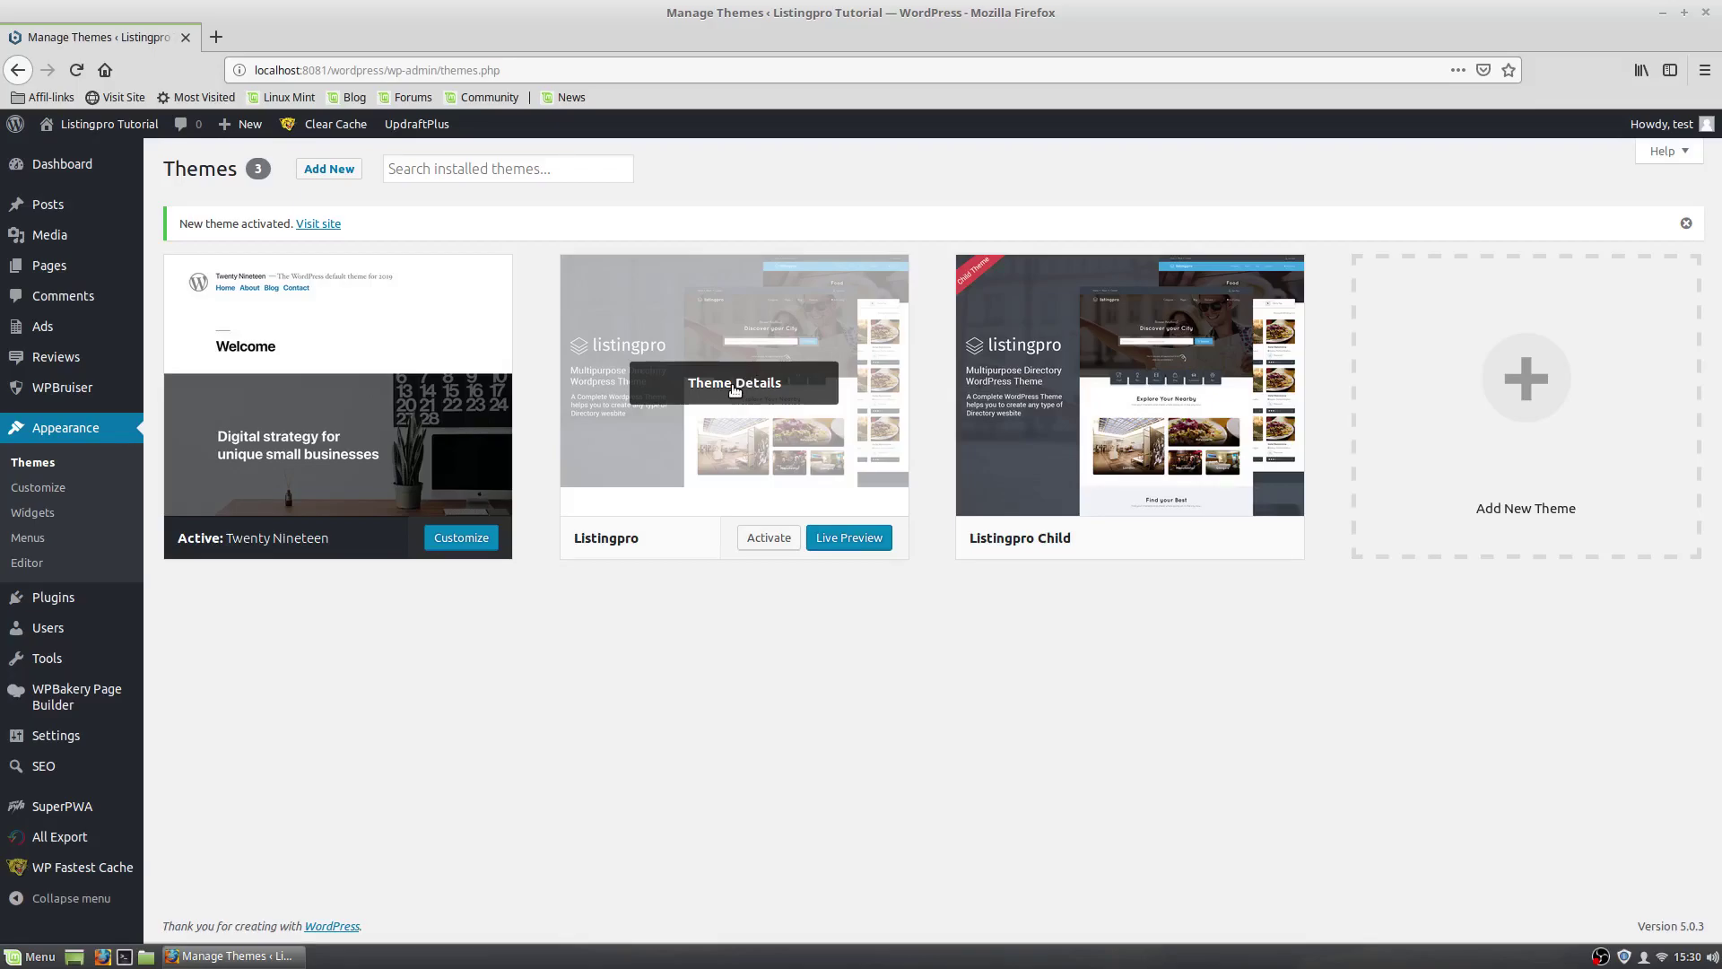
Delete the Listingpro parent theme from its Theme Details and confirm
left_click(734, 391)
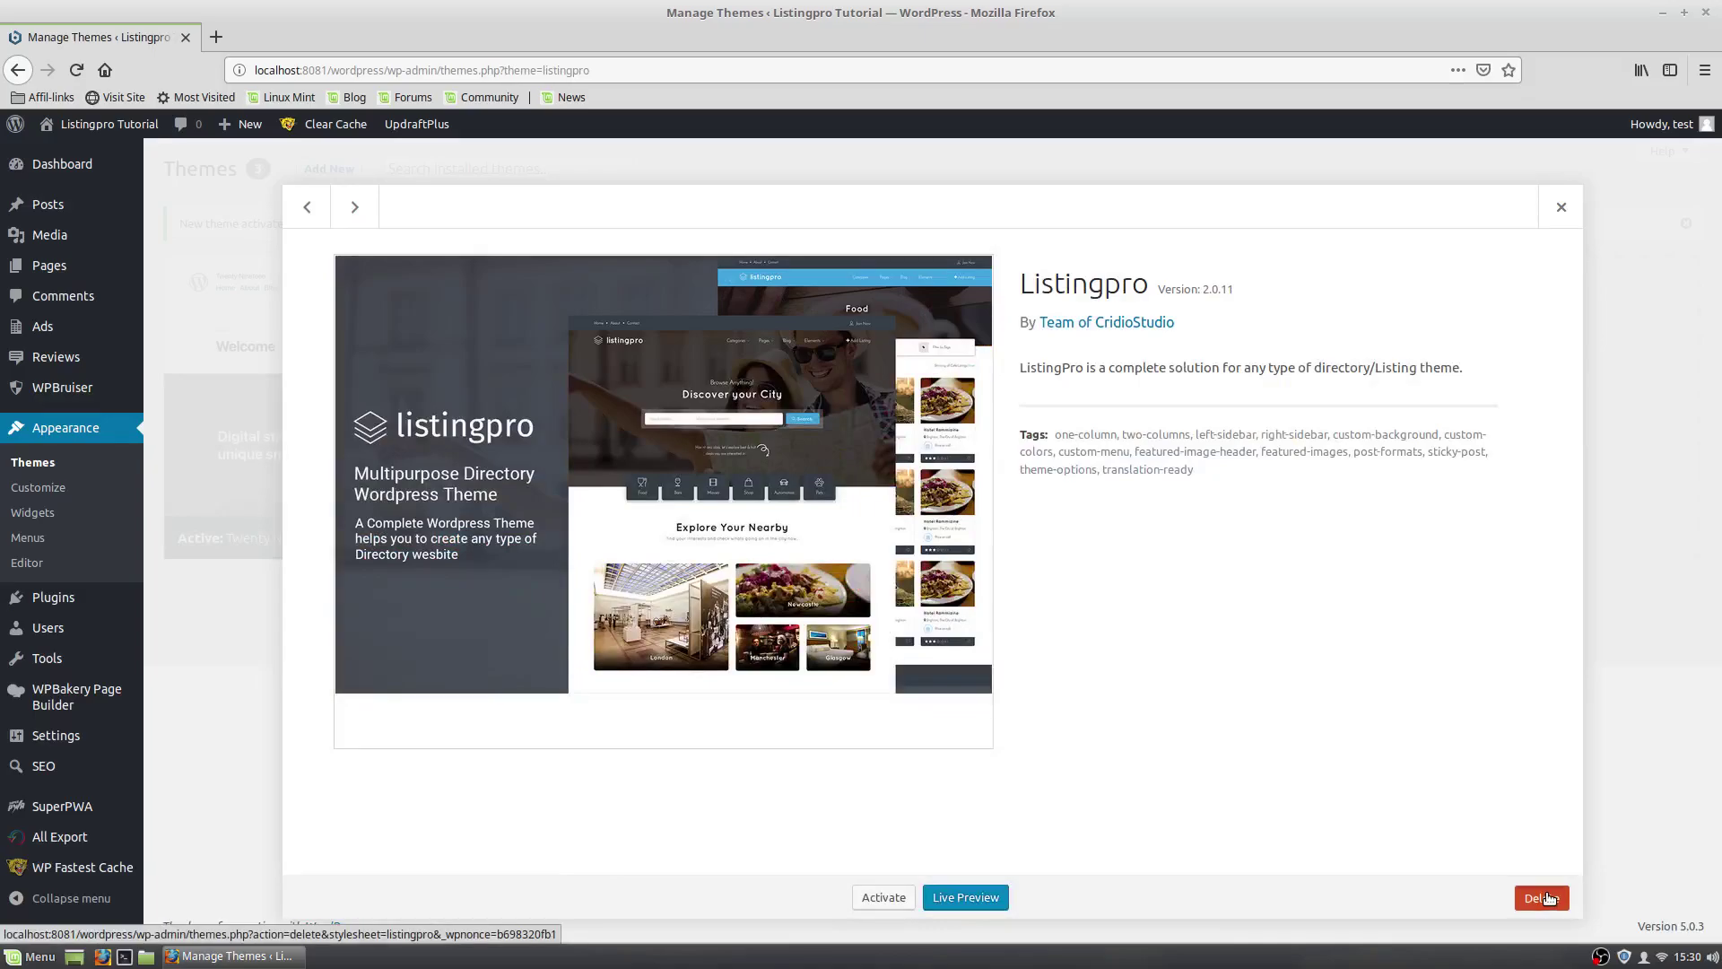
left_click(1548, 900)
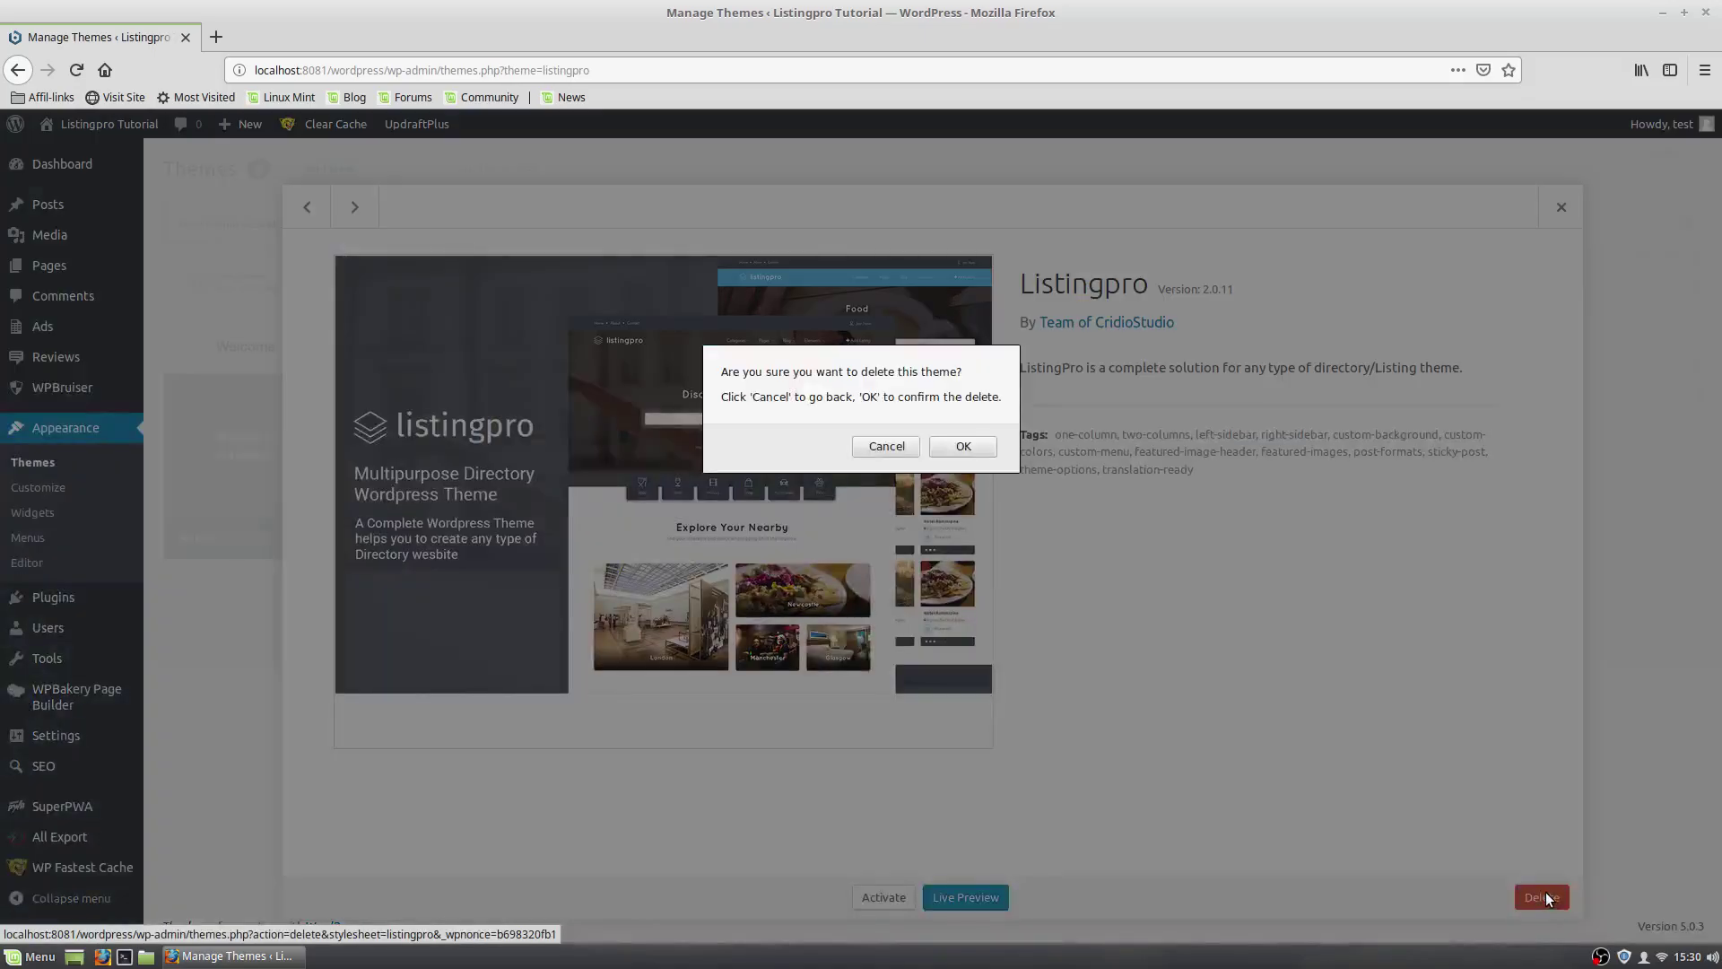
left_click(963, 448)
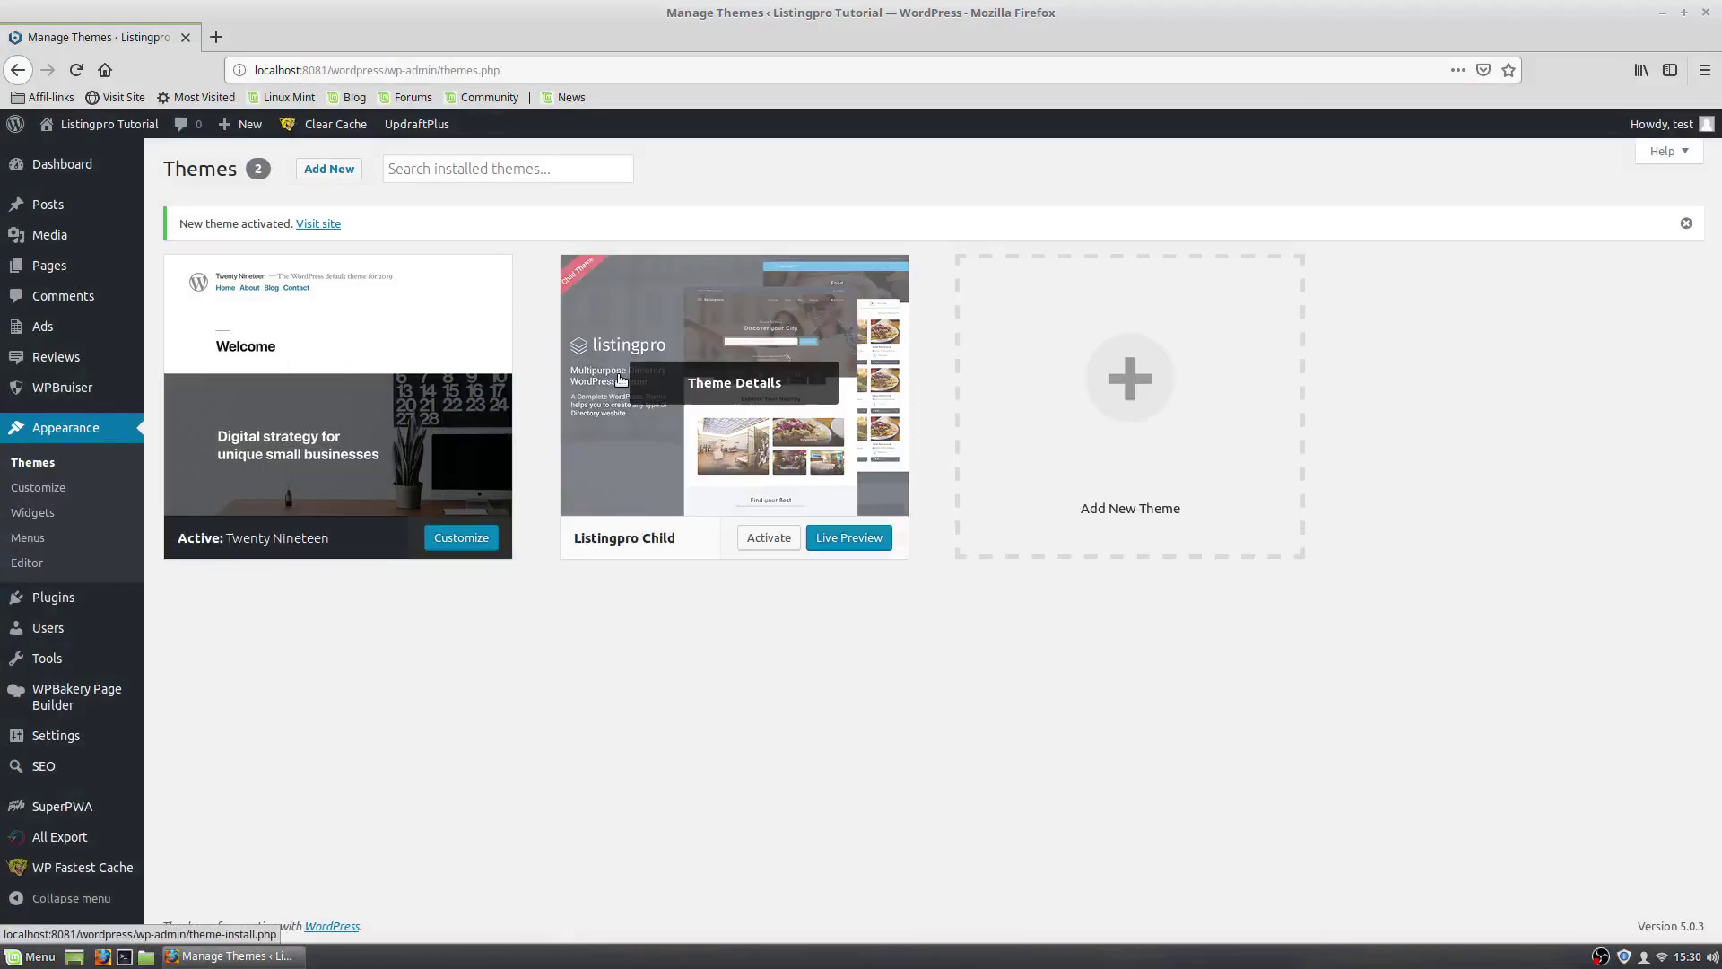
Upload listingpro.zip as a new theme, install it and activate it
left_click(326, 170)
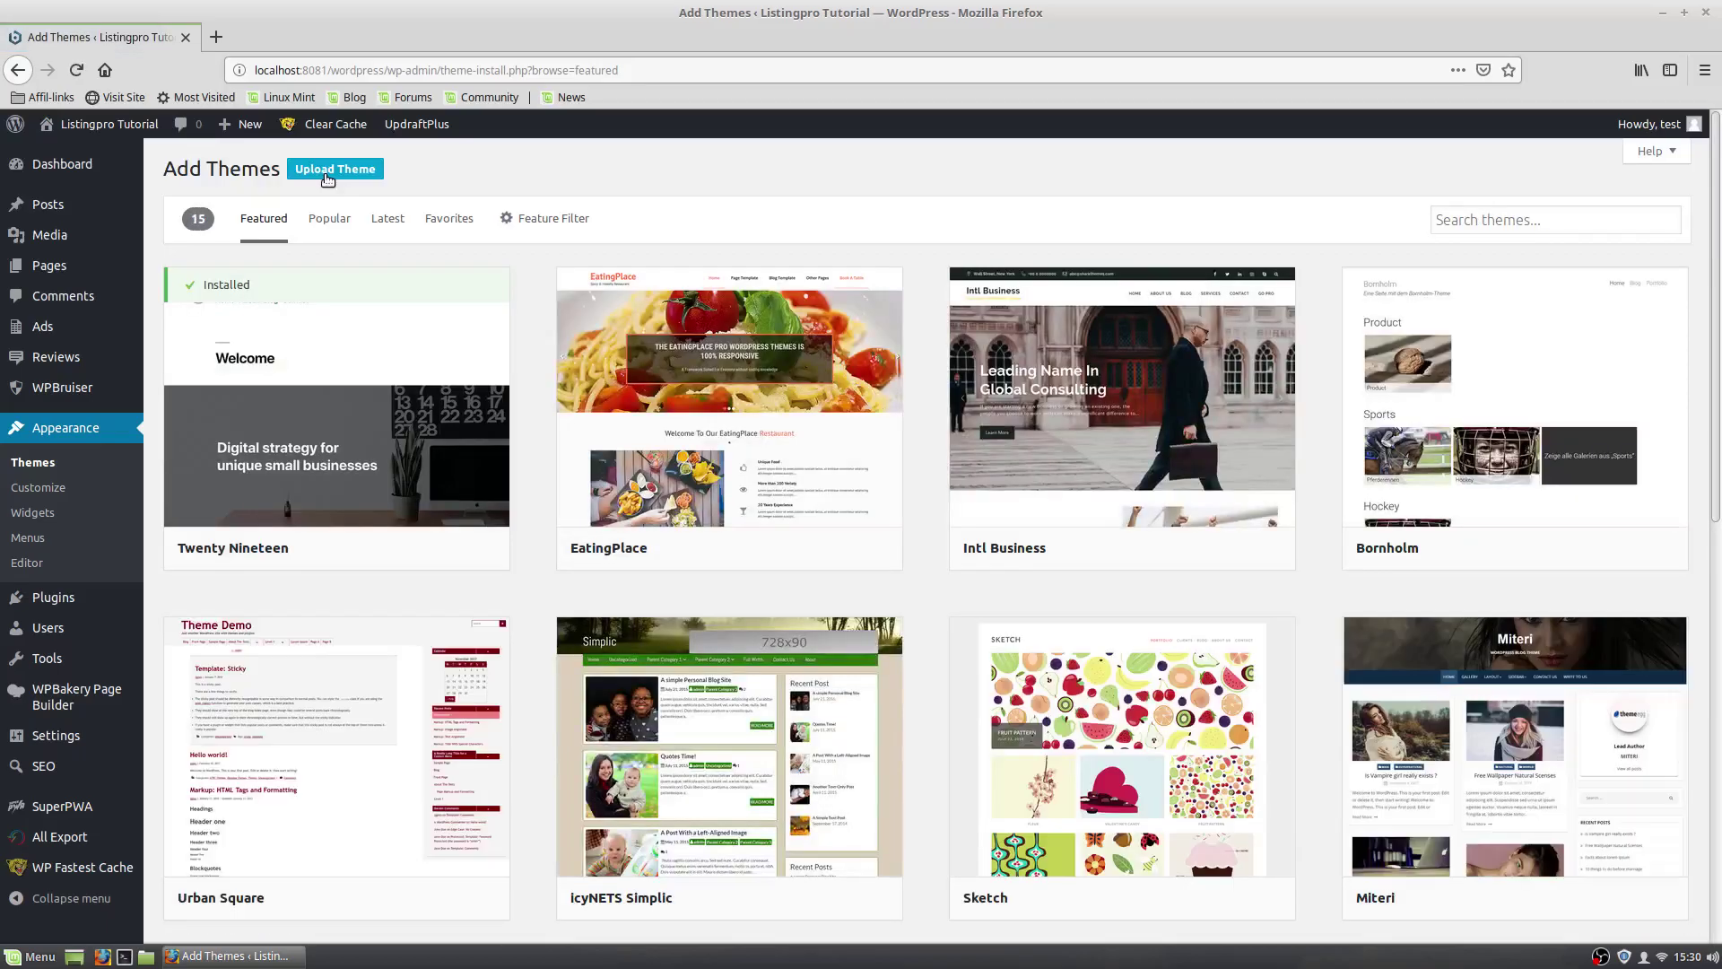
left_click(334, 171)
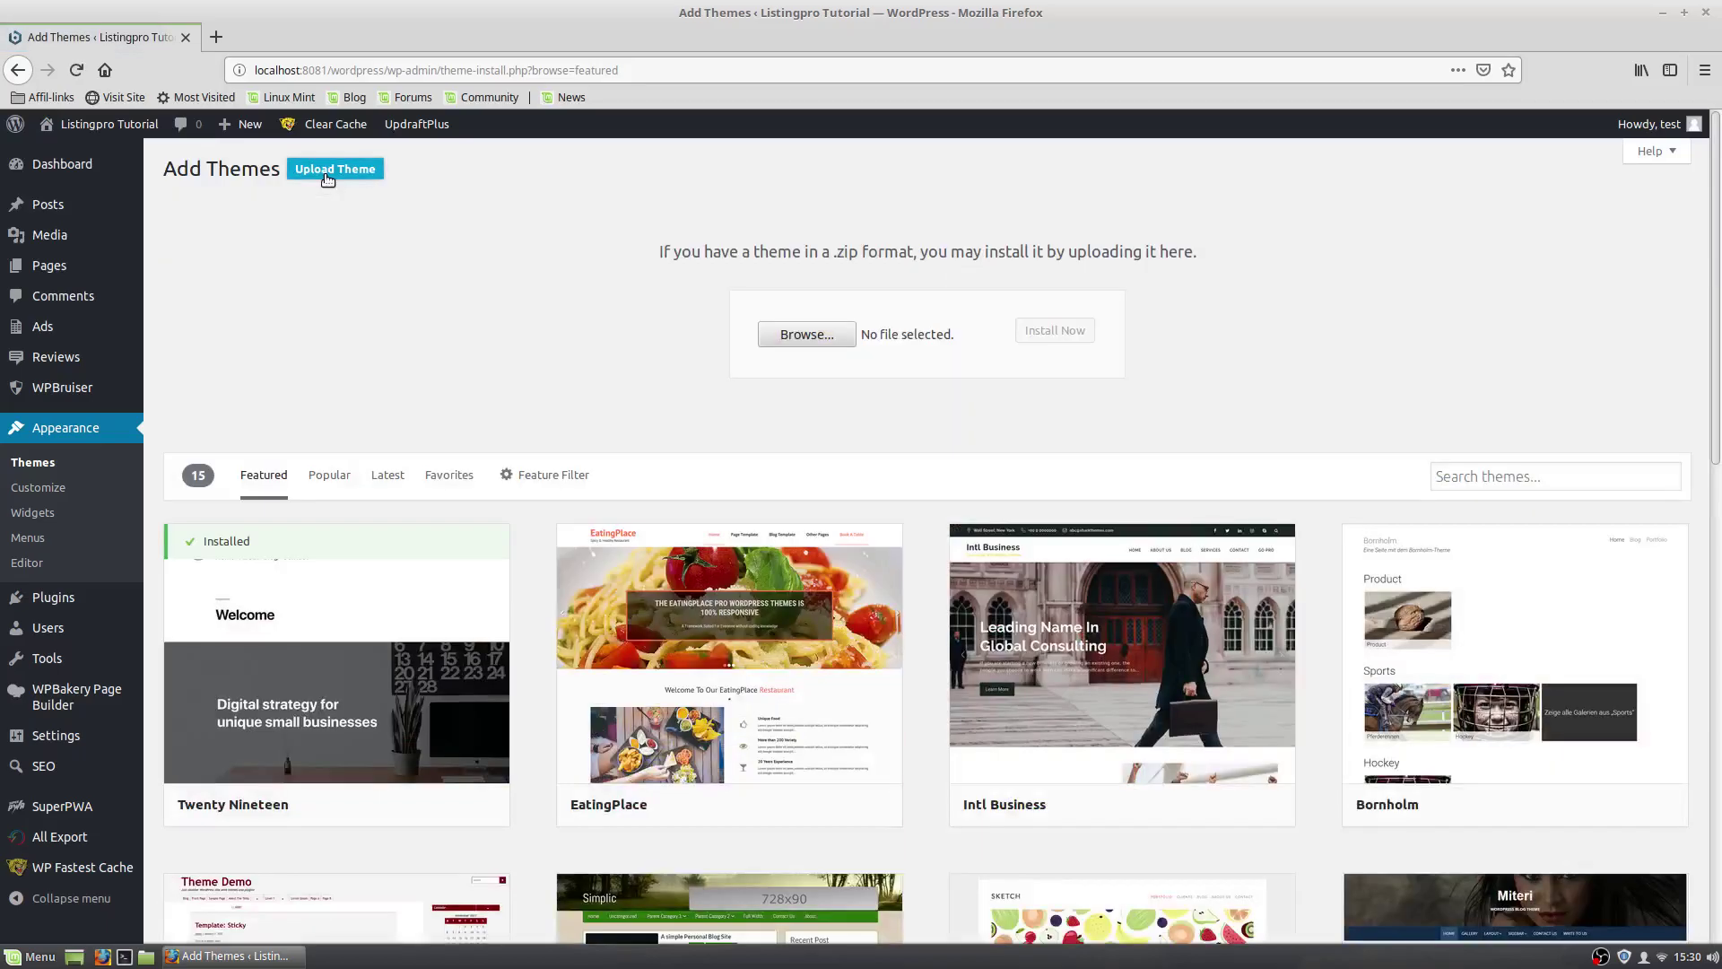
left_click(812, 334)
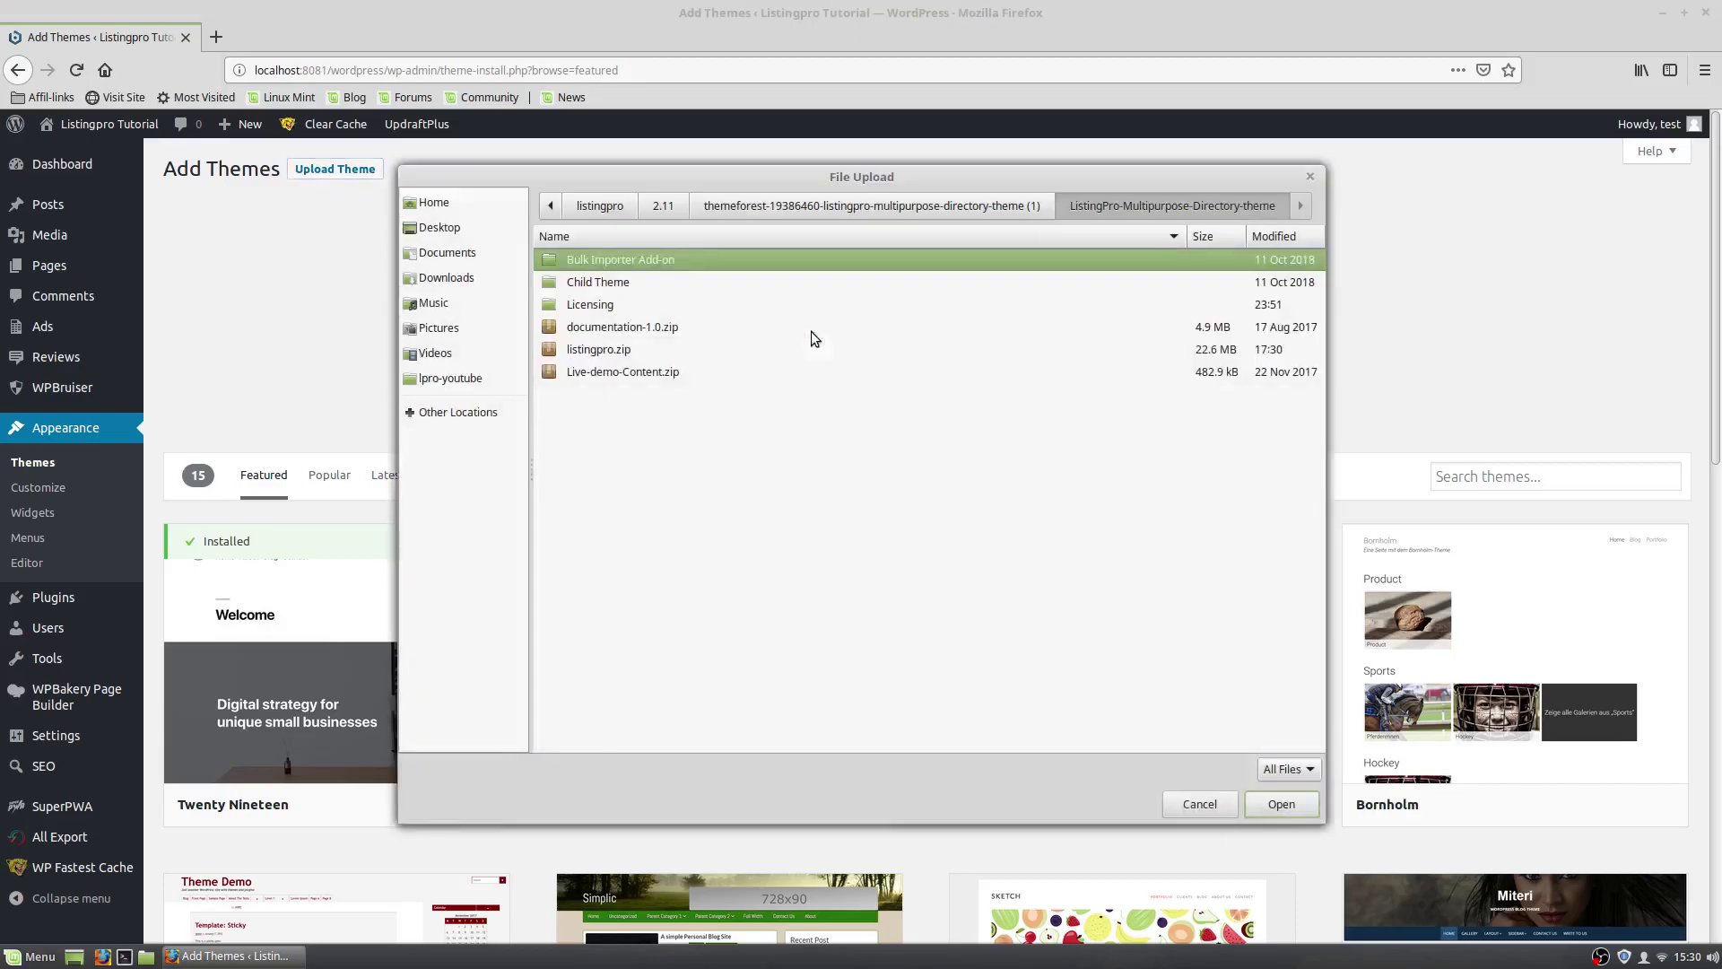
left_click(610, 350)
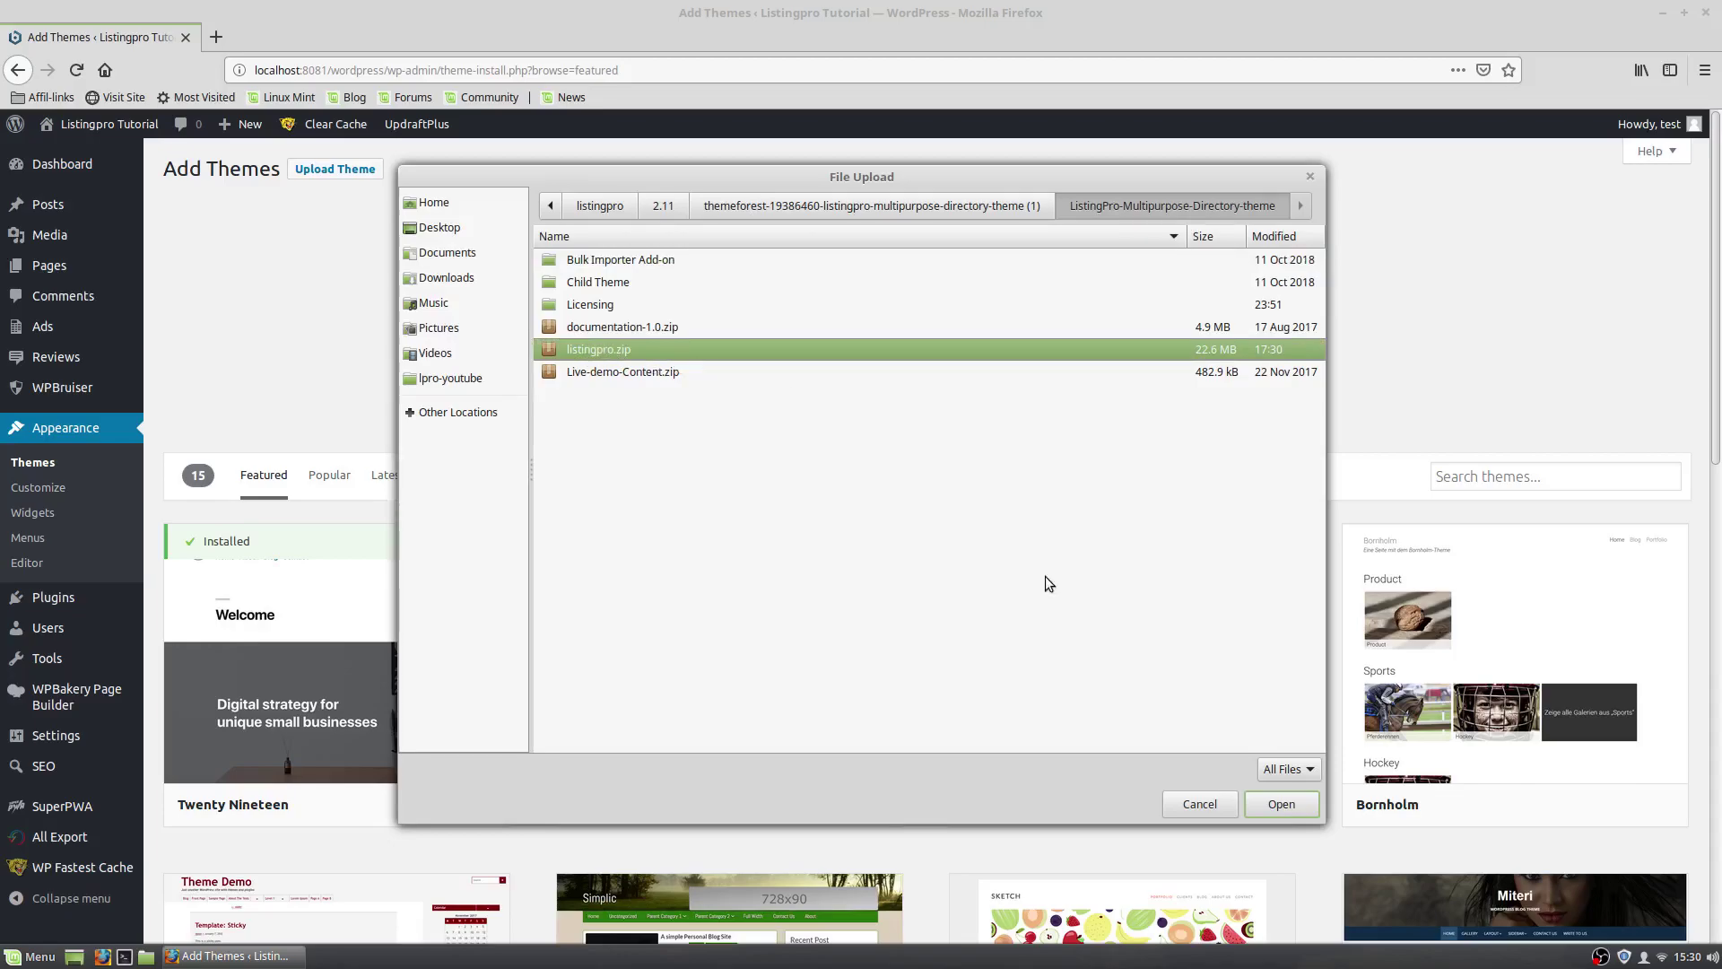
left_click(1274, 806)
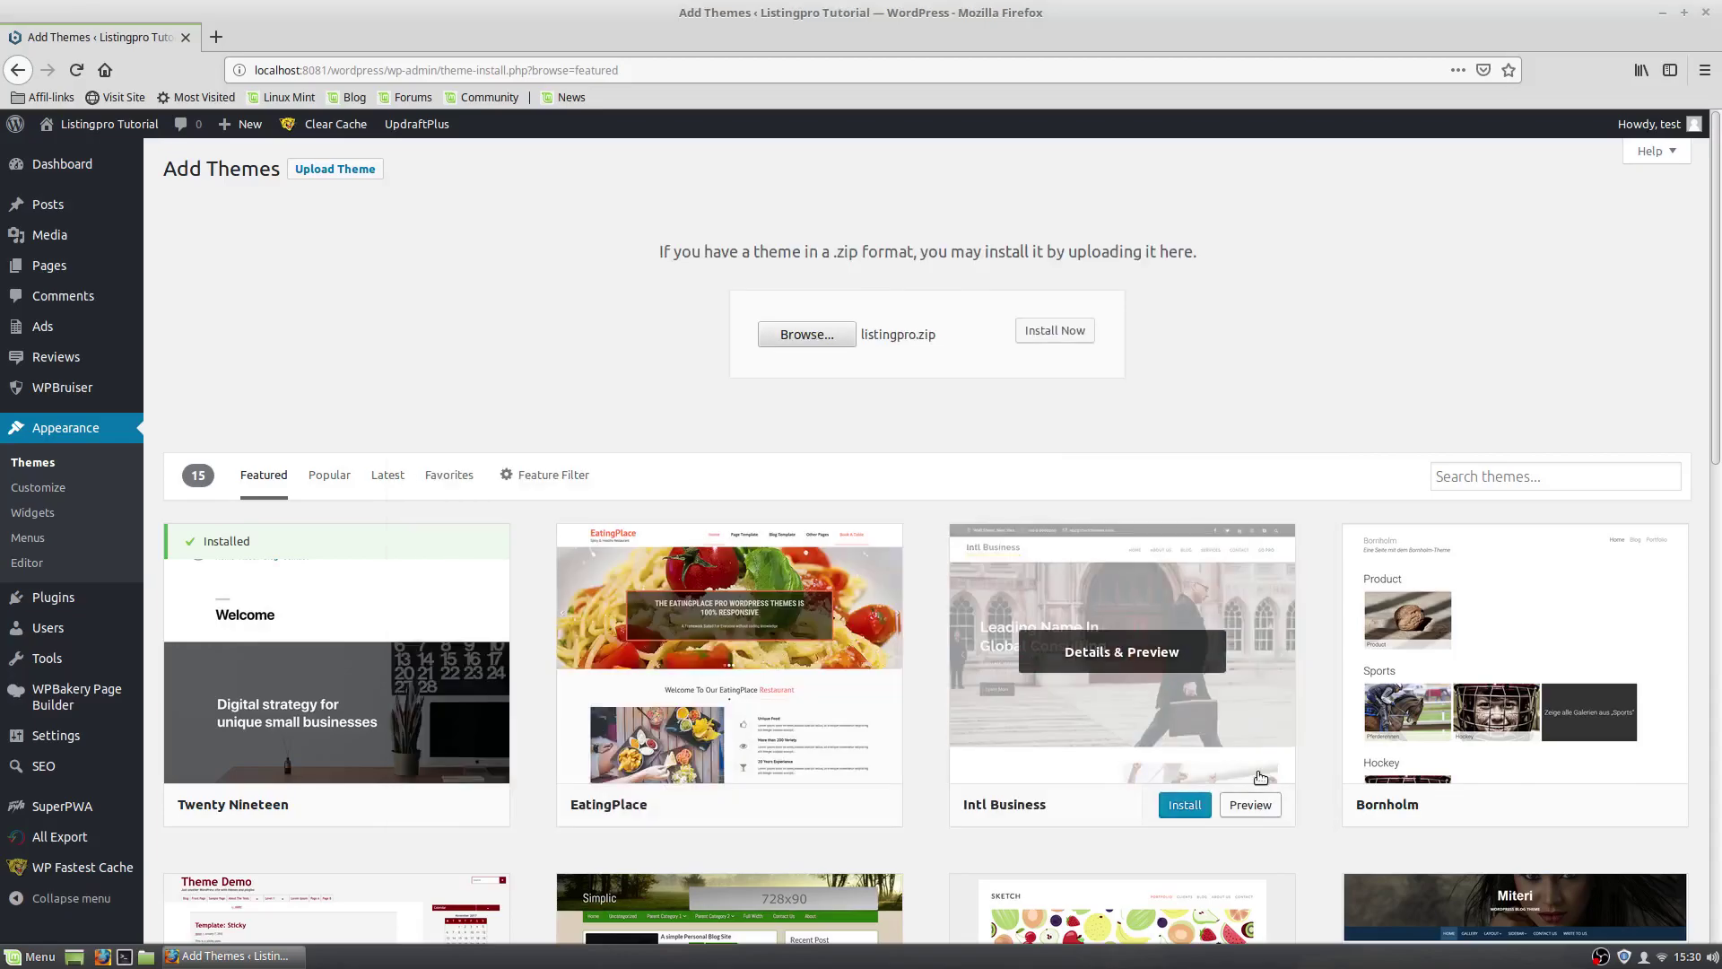
left_click(1045, 331)
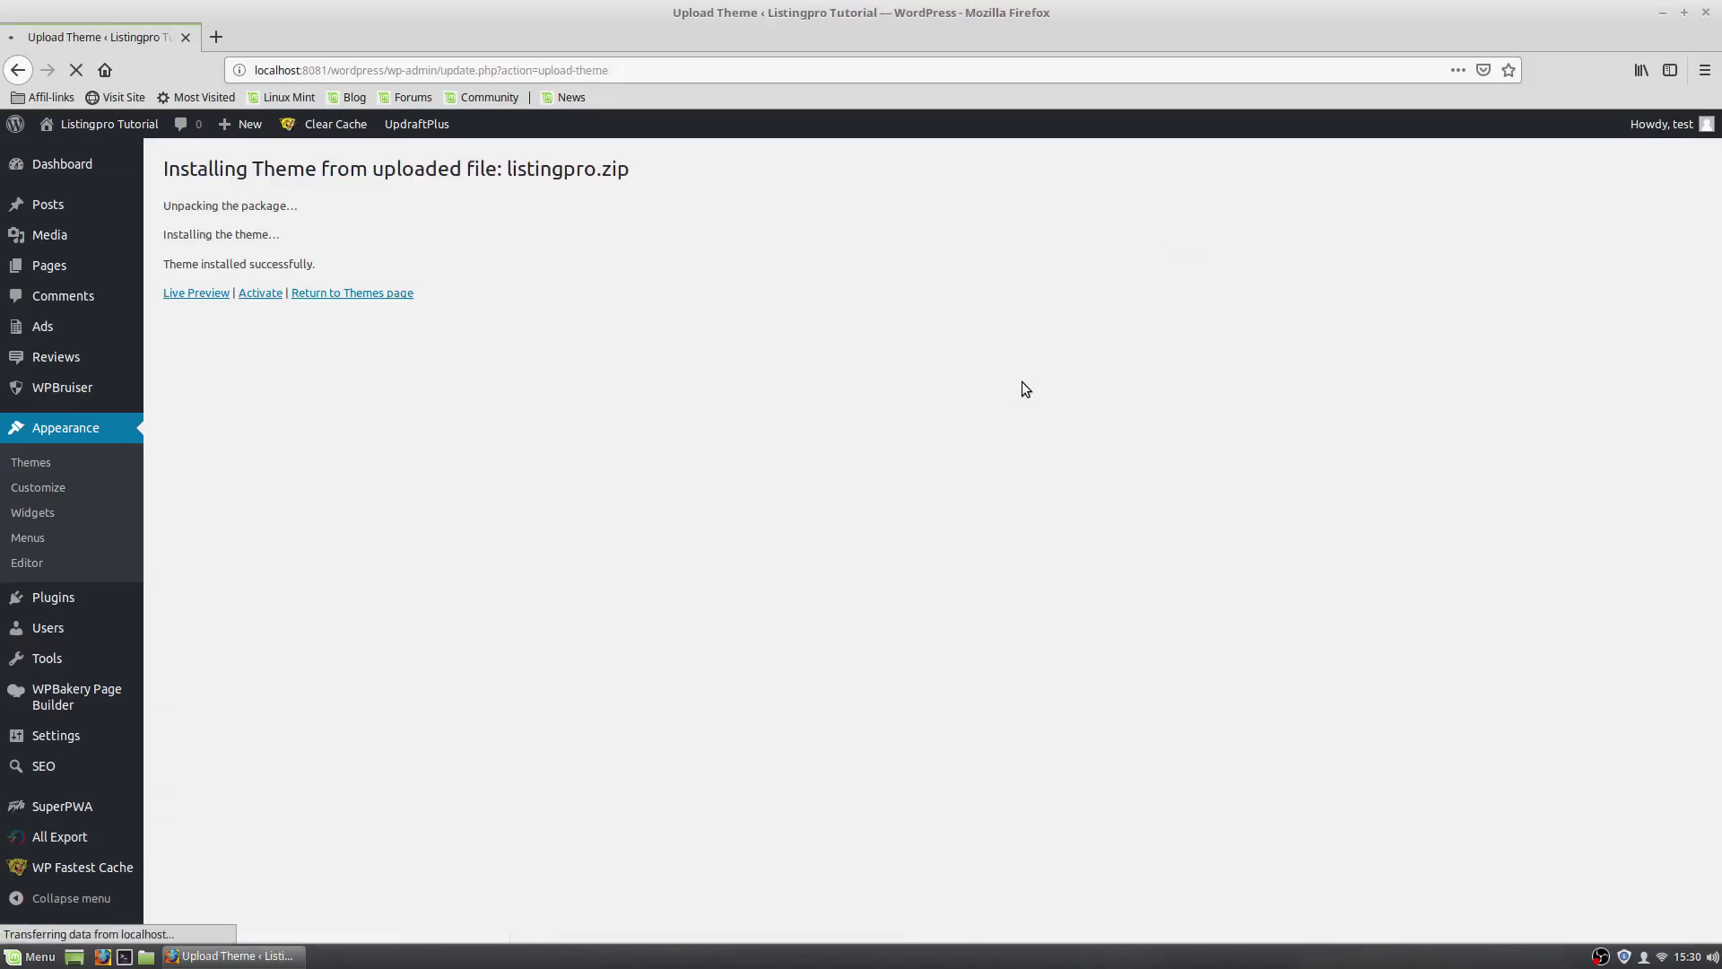
left_click(256, 295)
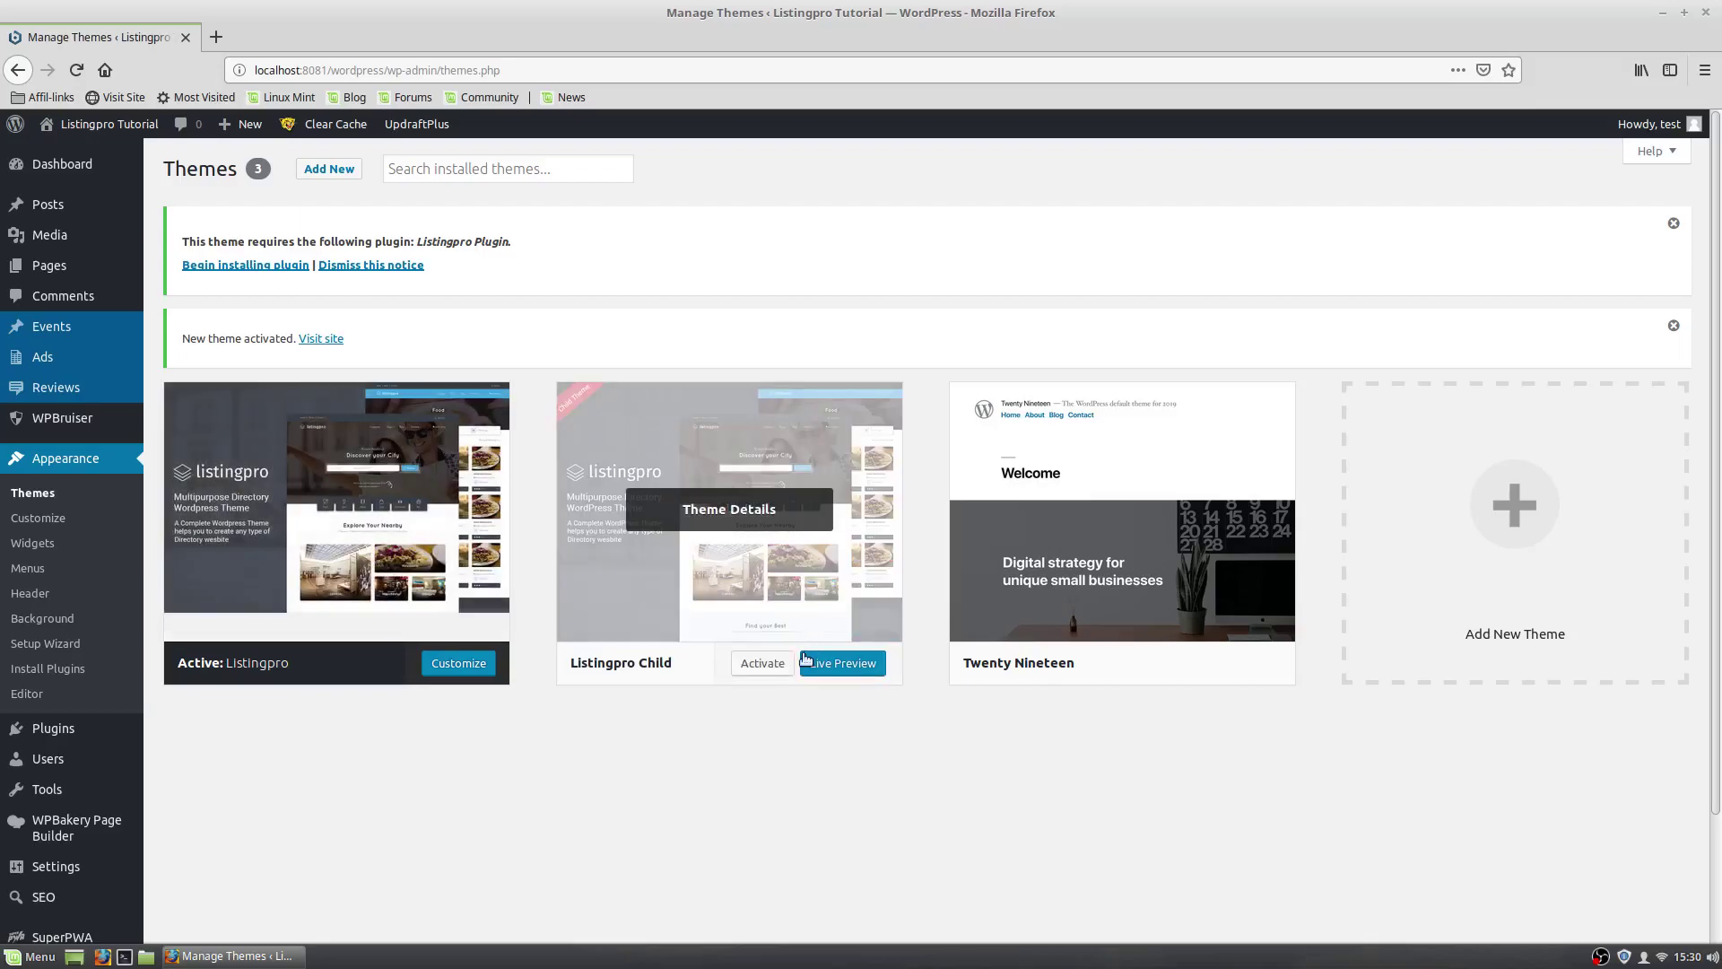
mouse_move(728, 526)
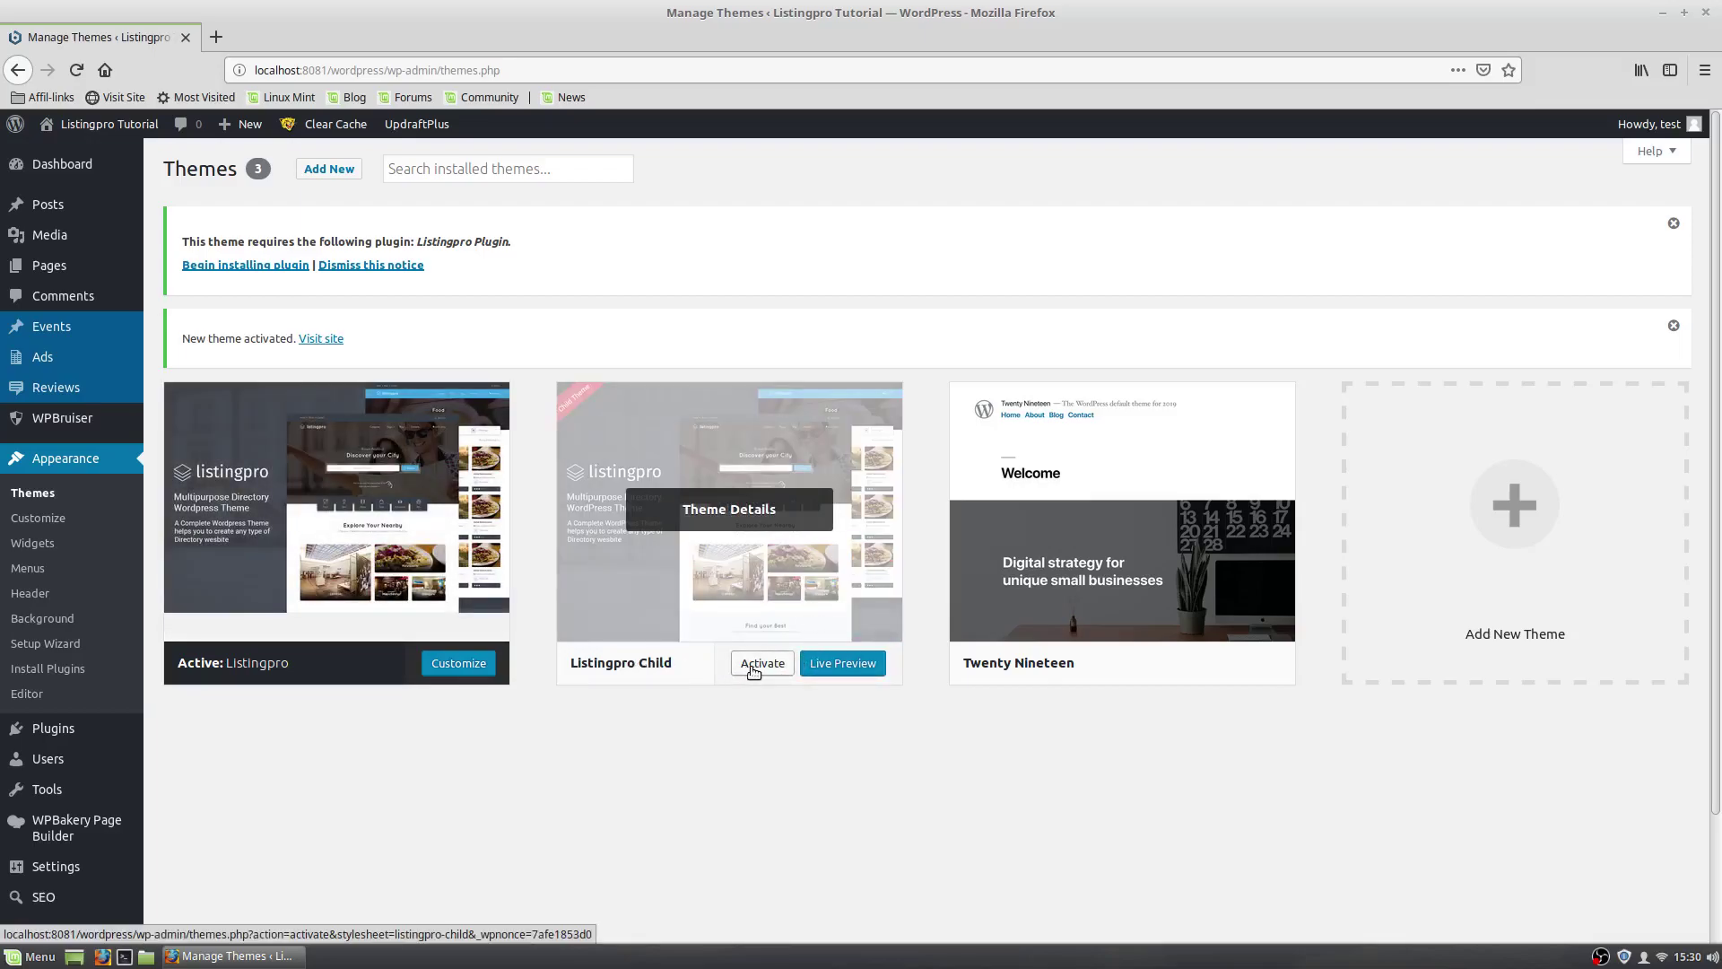
Activate the Listingpro Child theme and install the required Listingpro Plugin
left_click(753, 669)
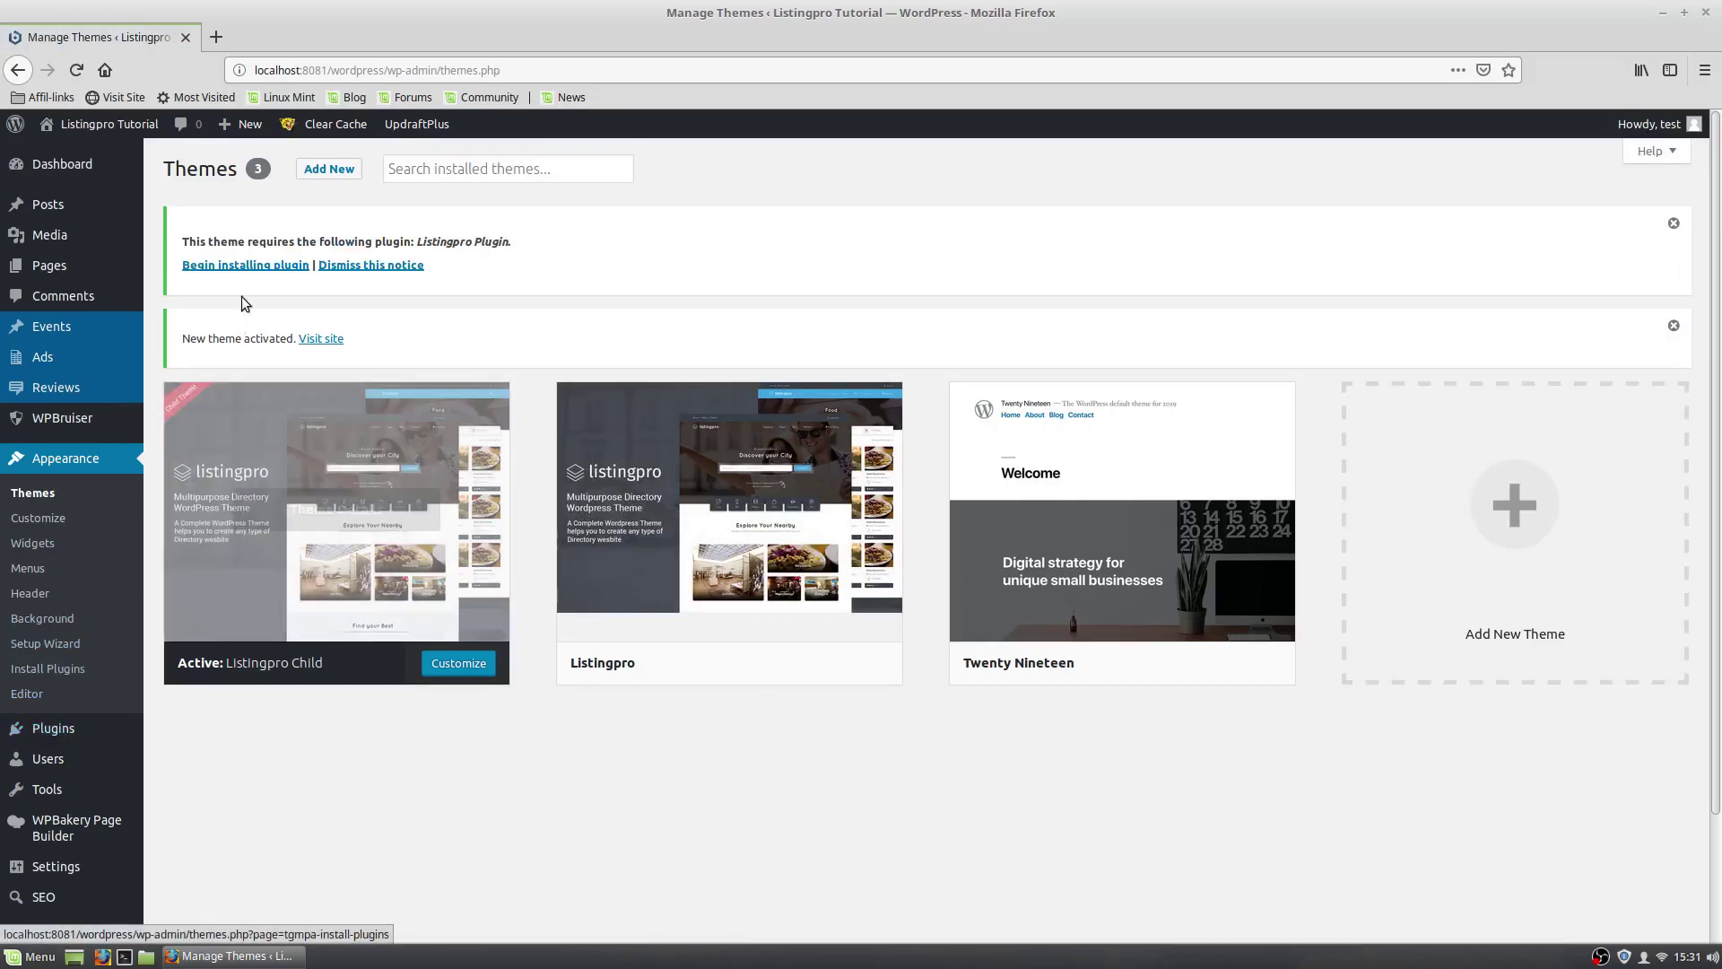
left_click(252, 265)
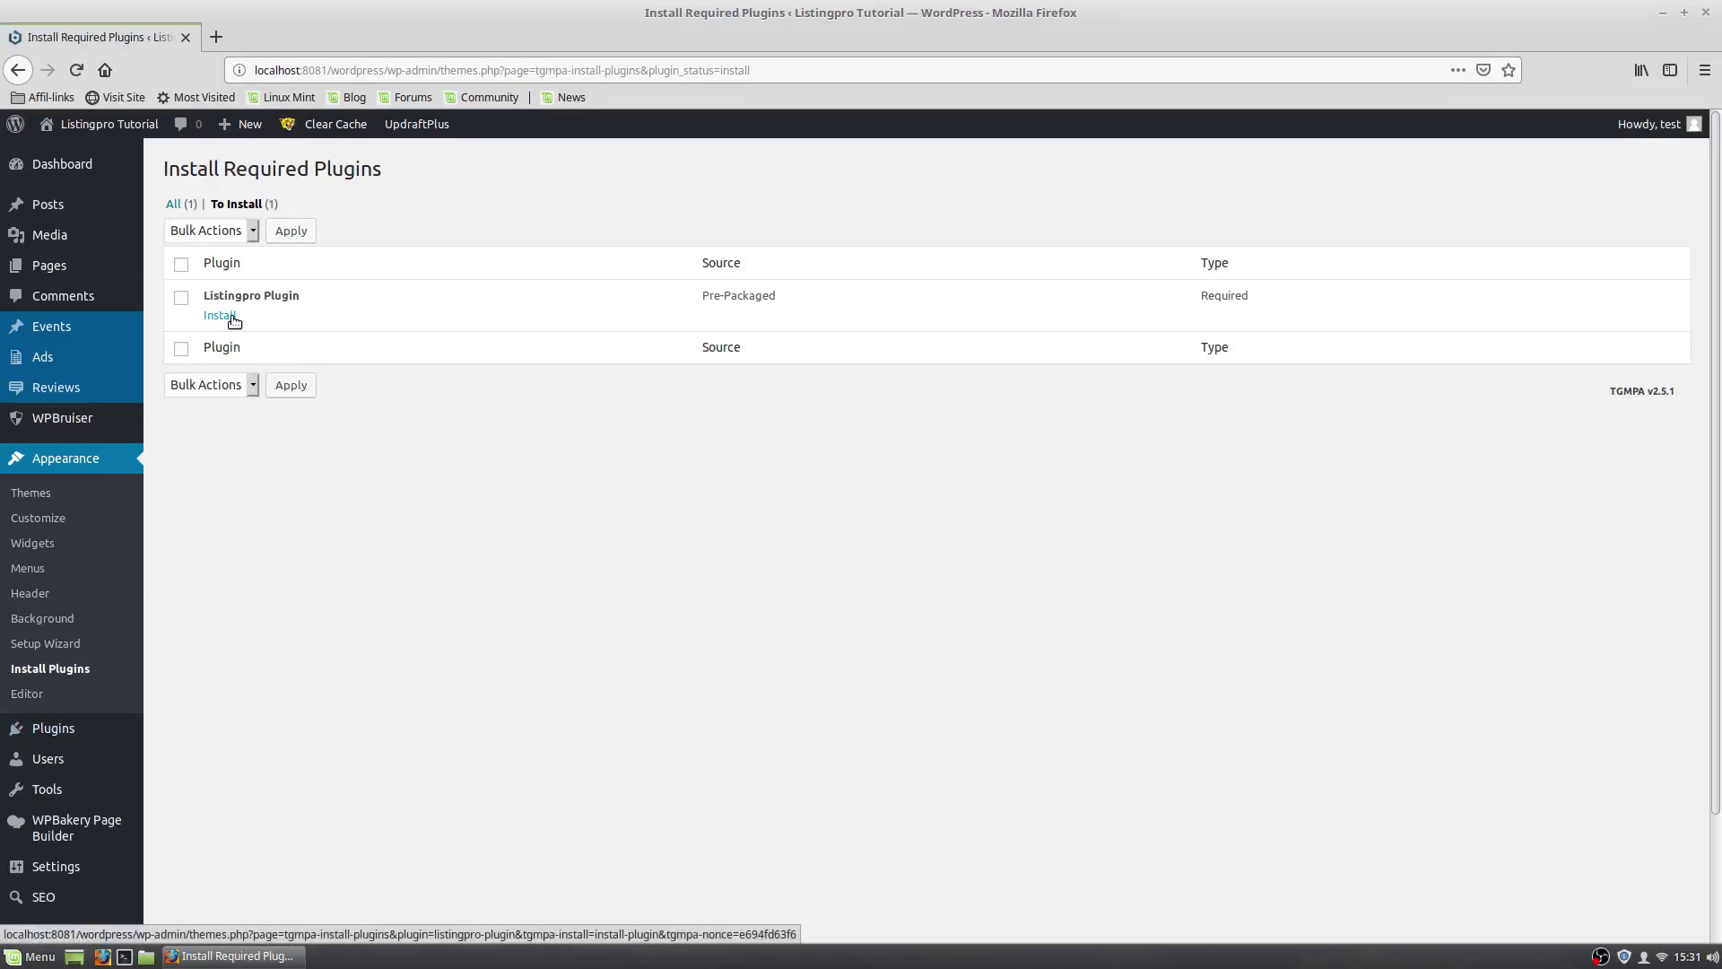
left_click(231, 318)
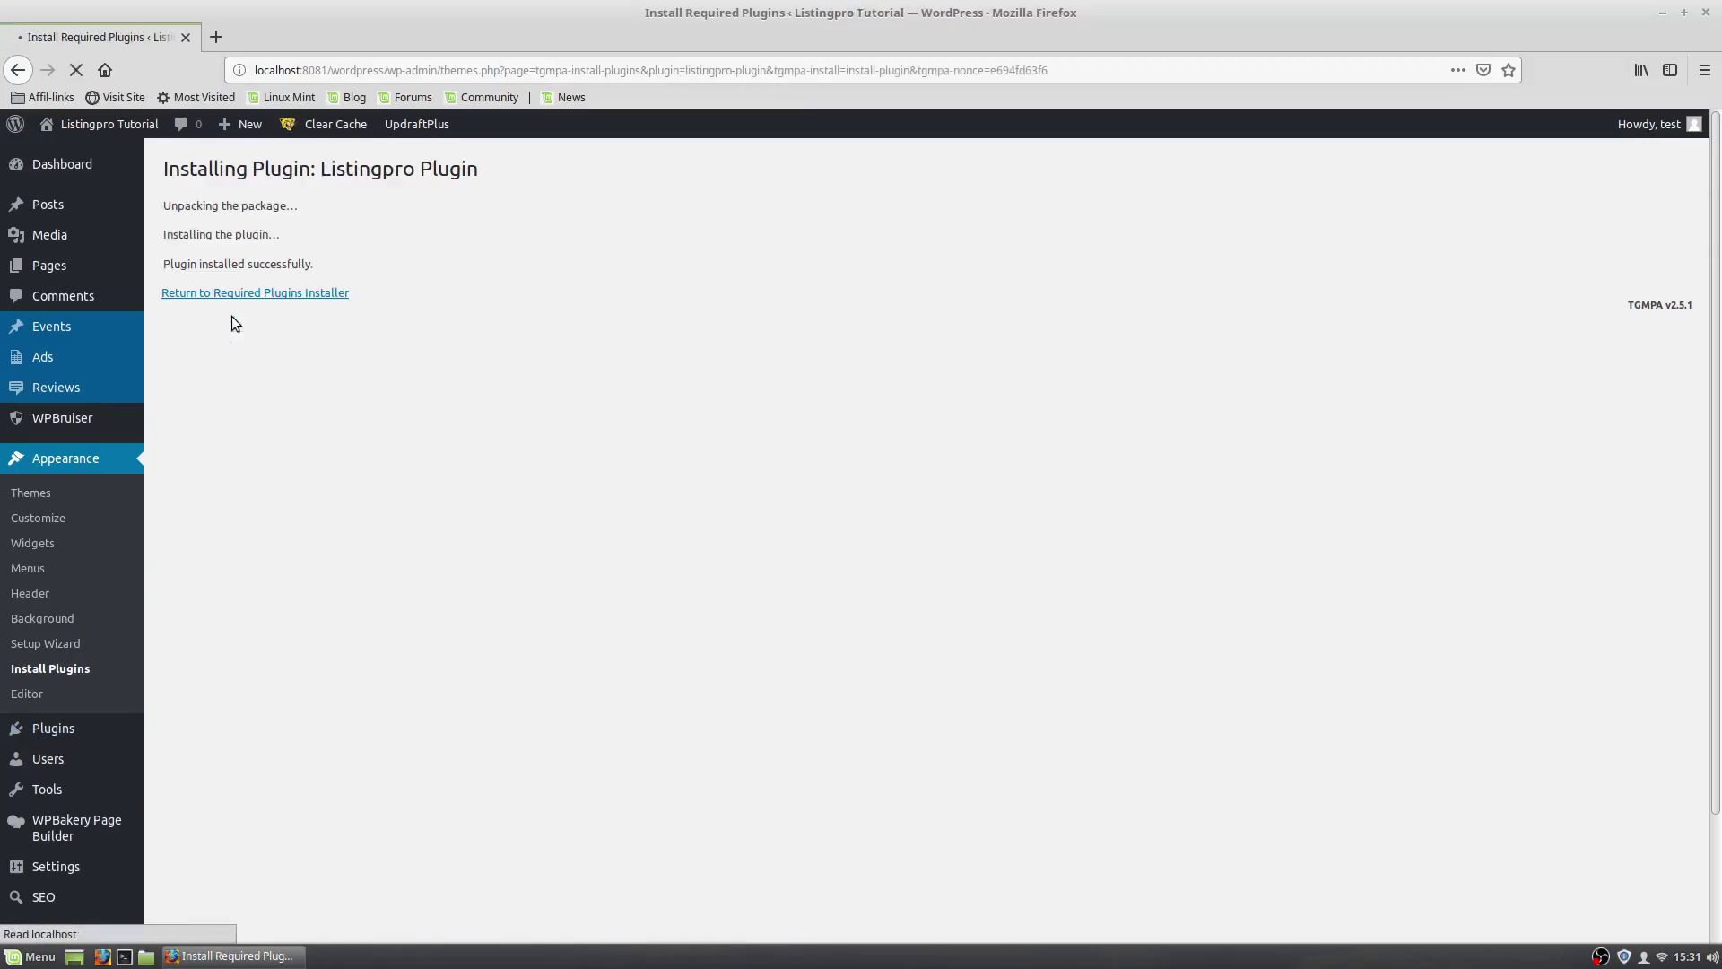
Activate Listingpro Plugin 2.0.11 from the required plugins list and view all plugins
left_click(245, 295)
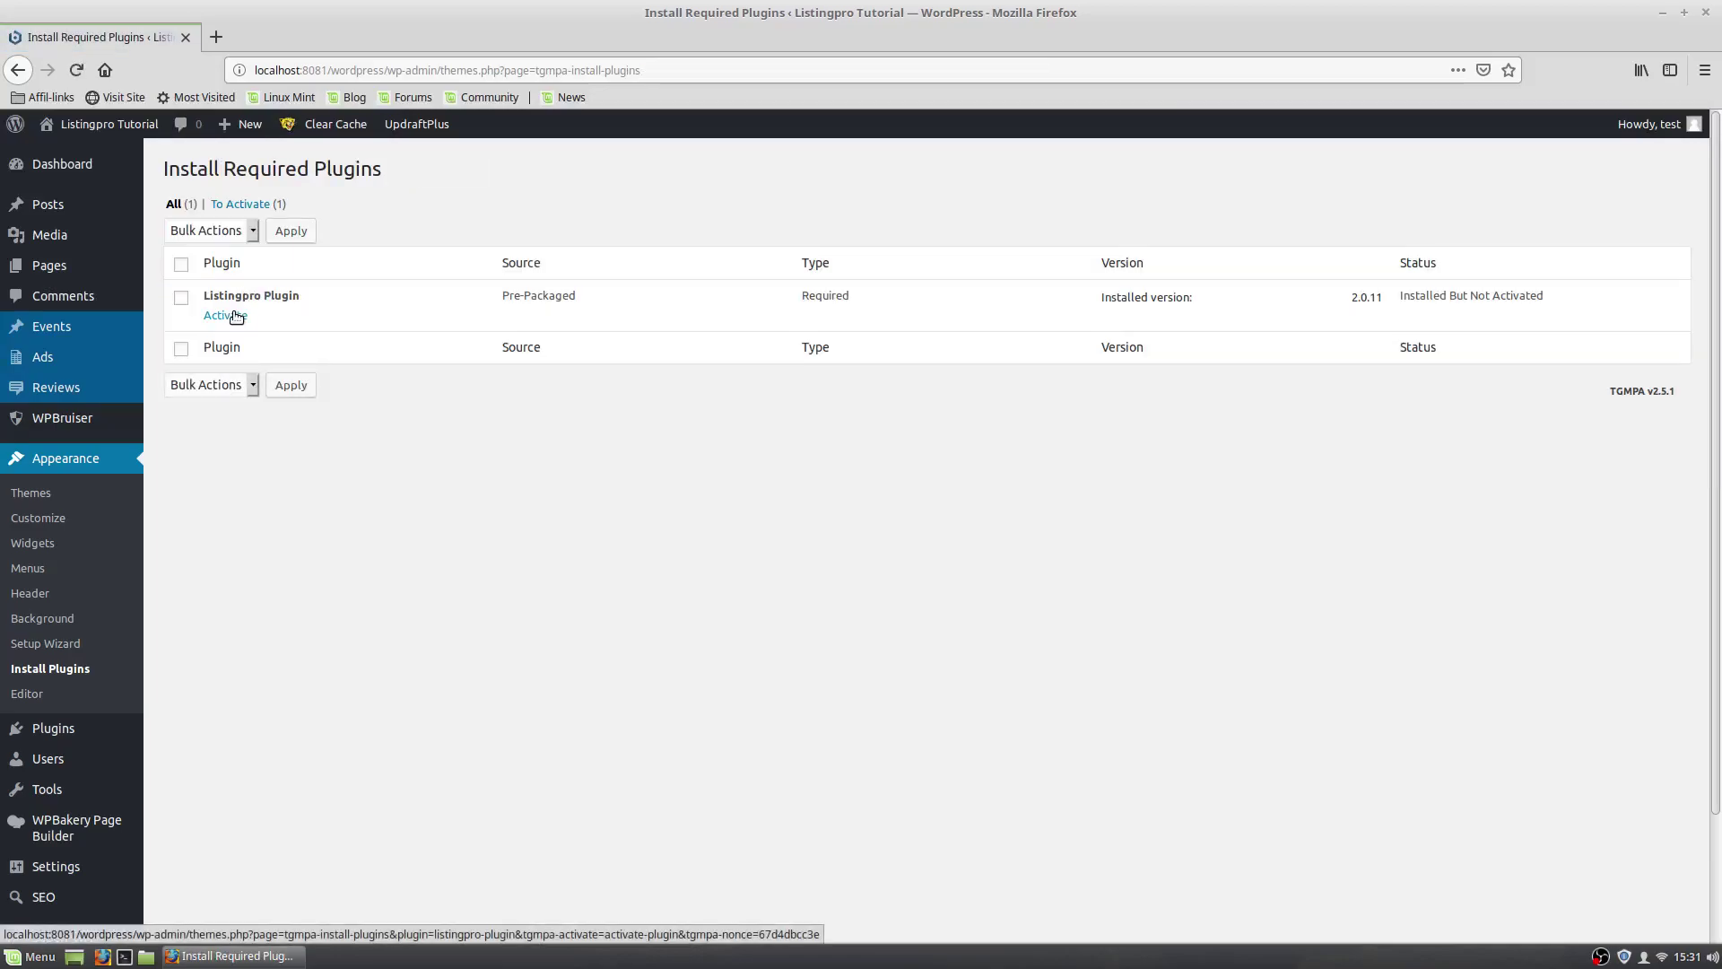
left_click(235, 316)
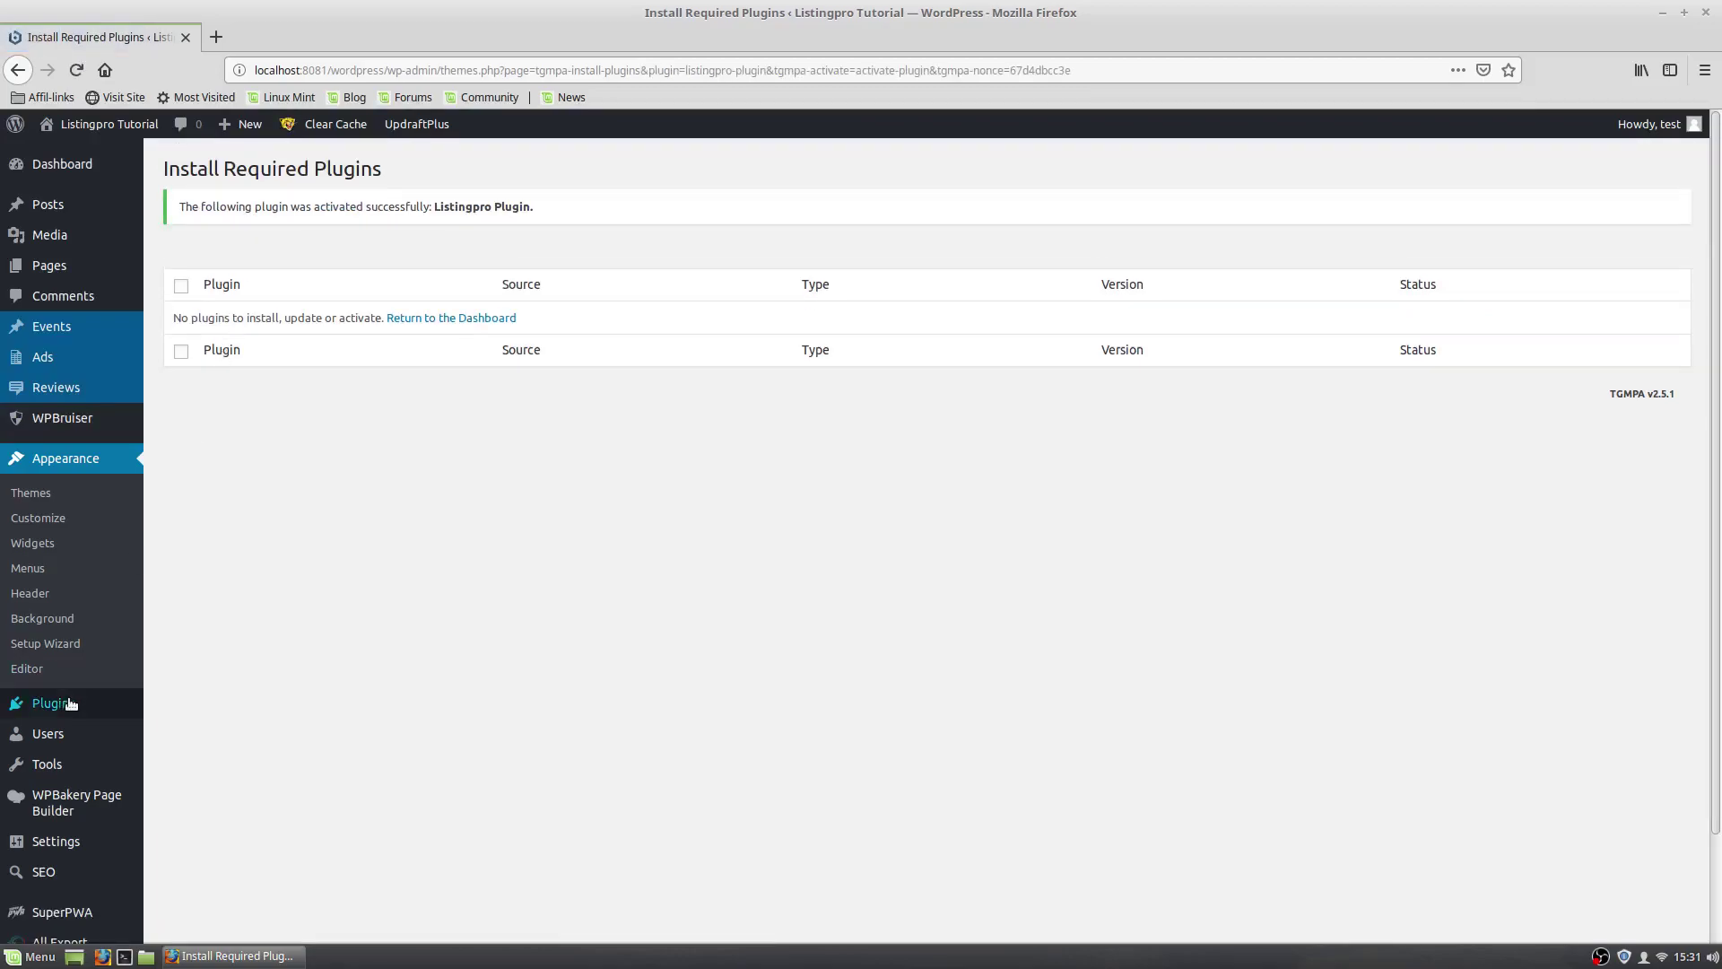
mouse_move(53, 702)
left_click(202, 707)
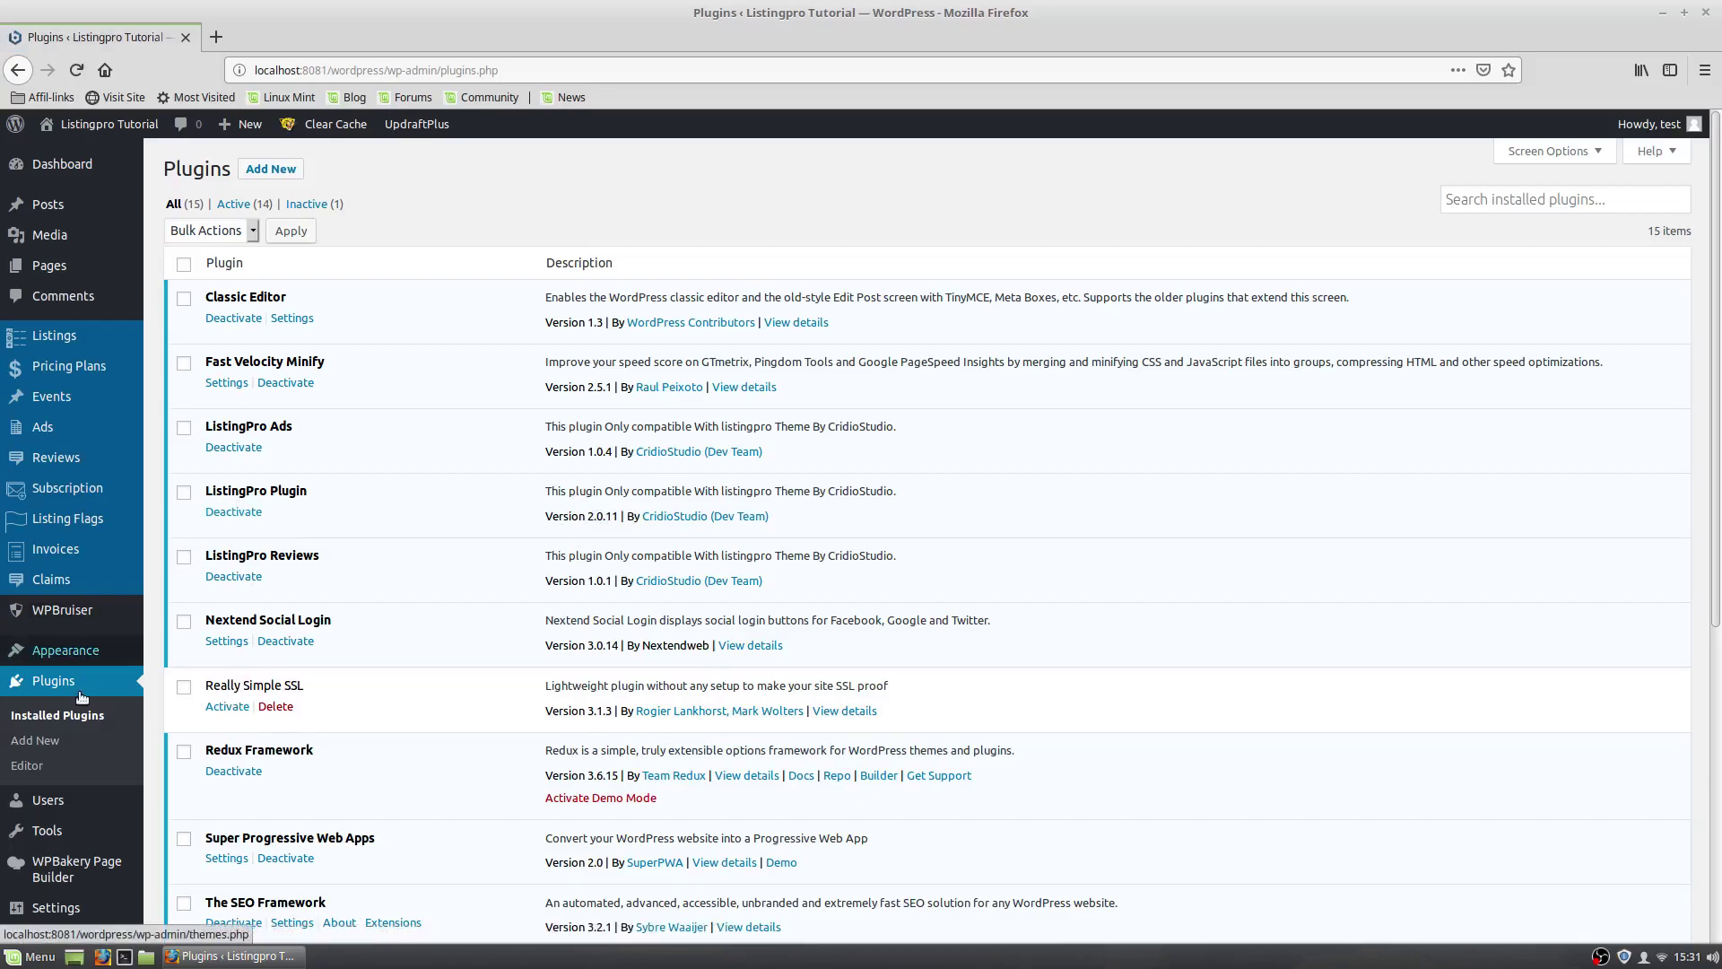
scroll(75, 724, "down", 3)
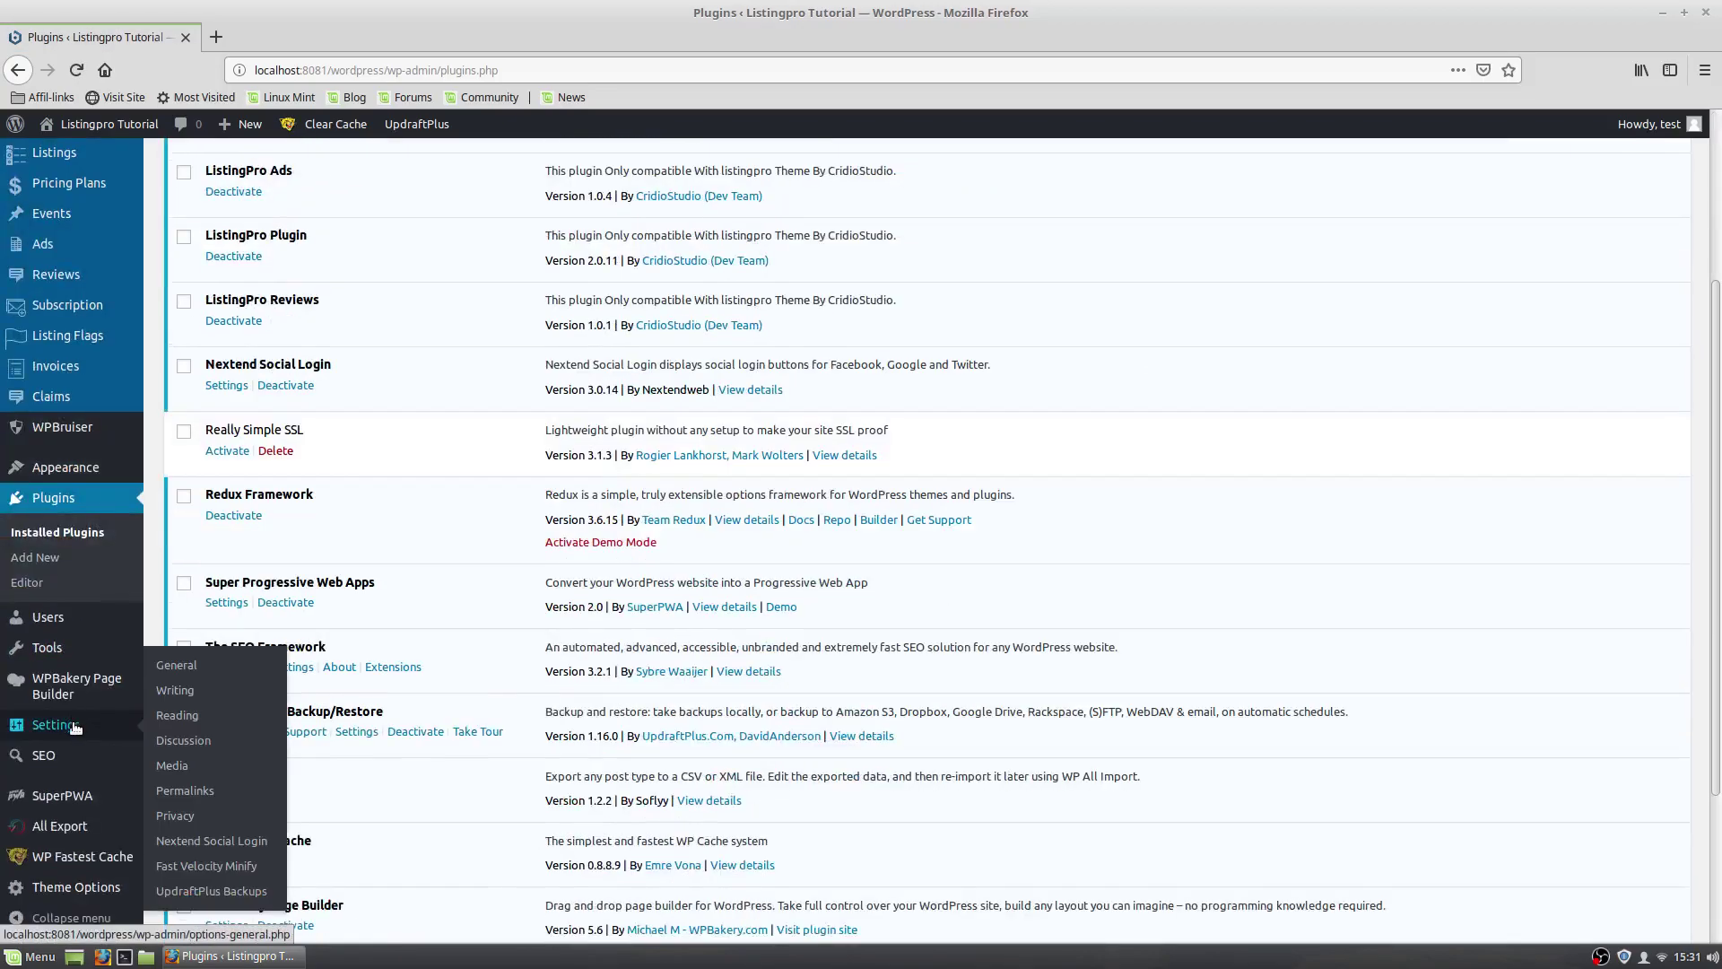
Save the Permalinks settings twice with Post name kept as the structure
mouse_move(55, 907)
left_click(179, 792)
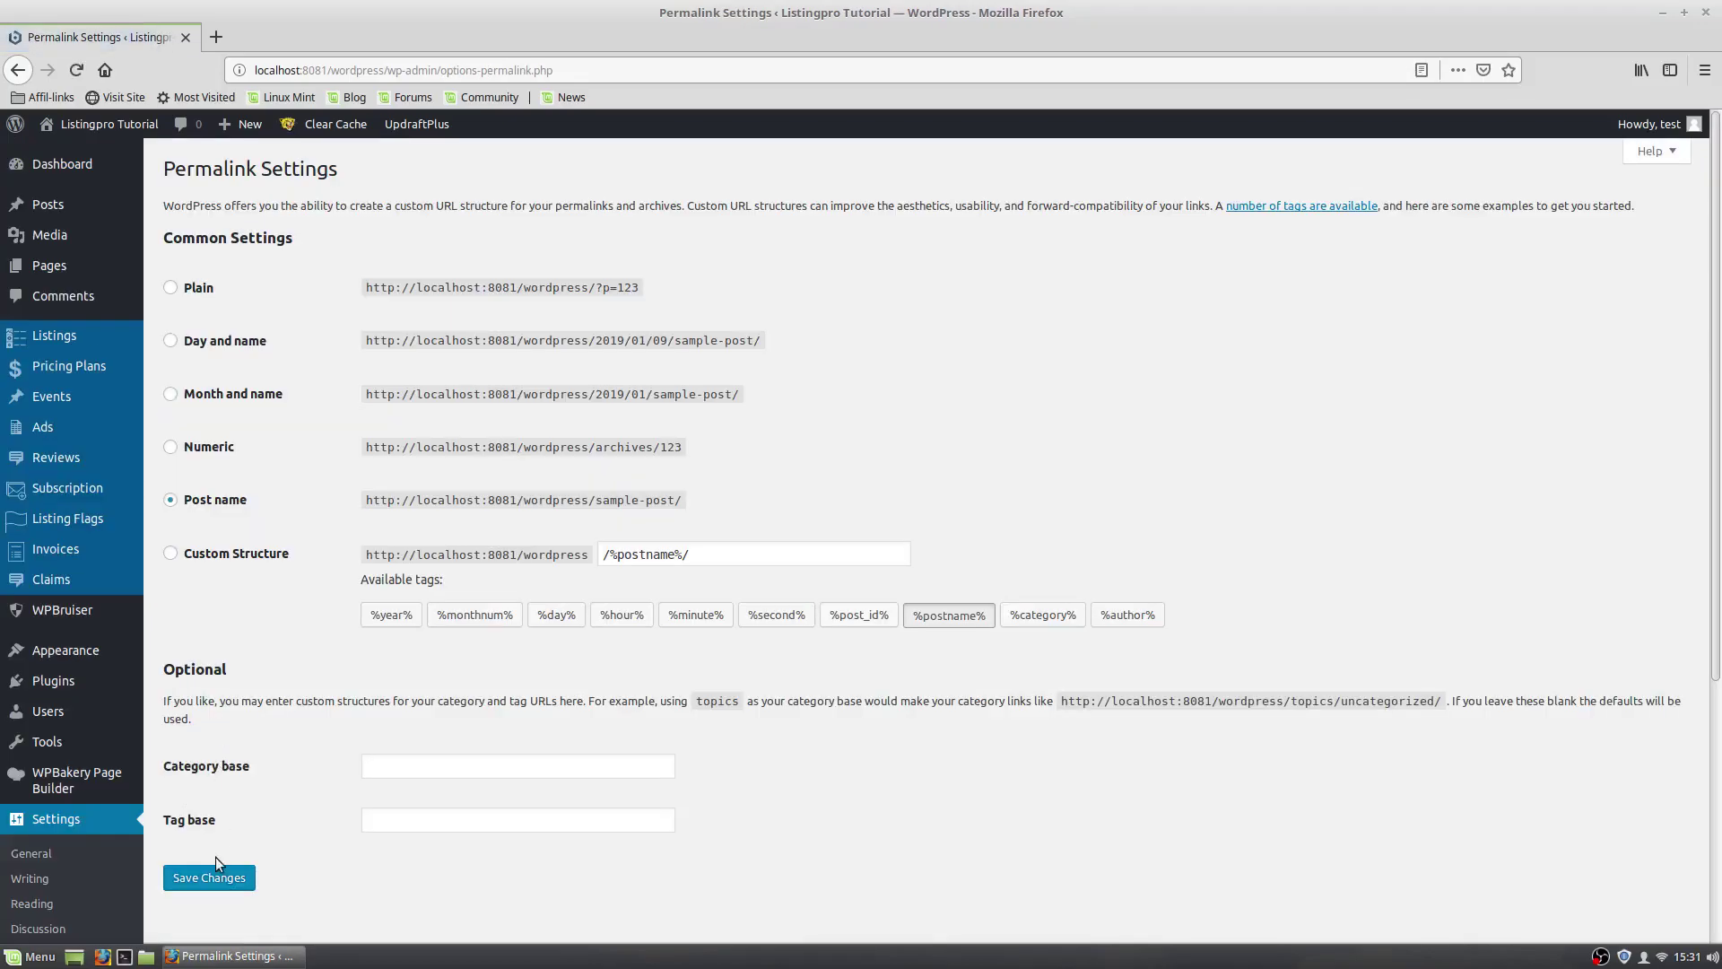
left_click(212, 884)
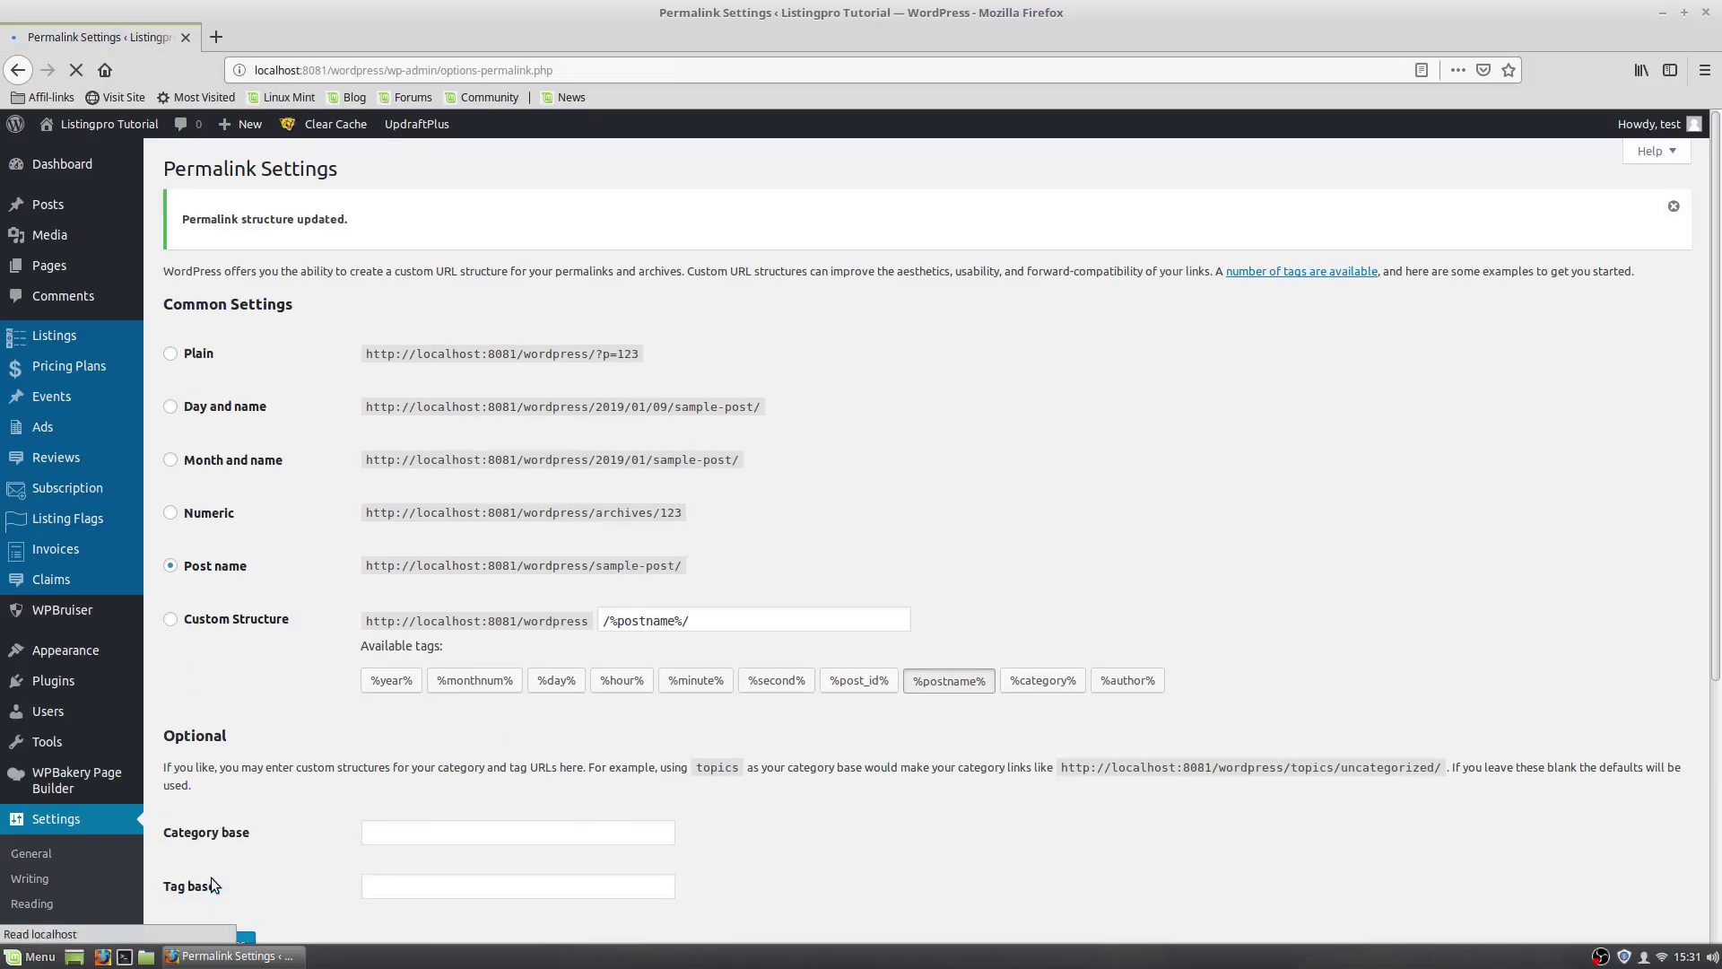
scroll(212, 881, "down", 3)
left_click(212, 744)
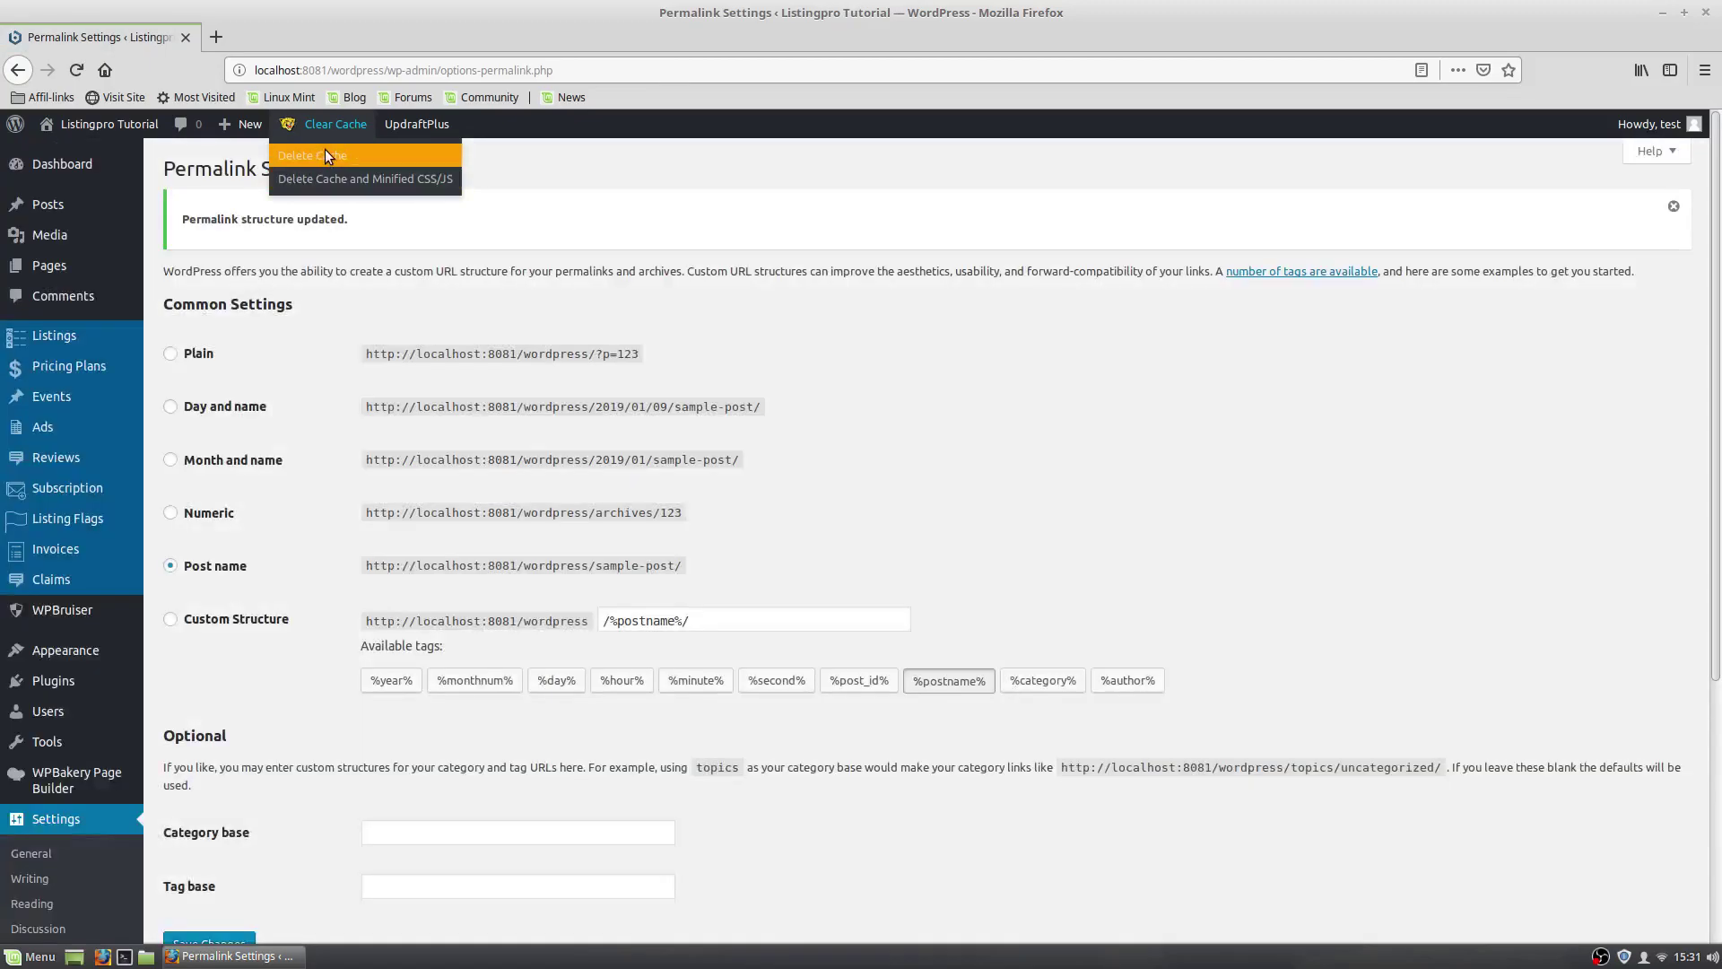
mouse_move(108, 125)
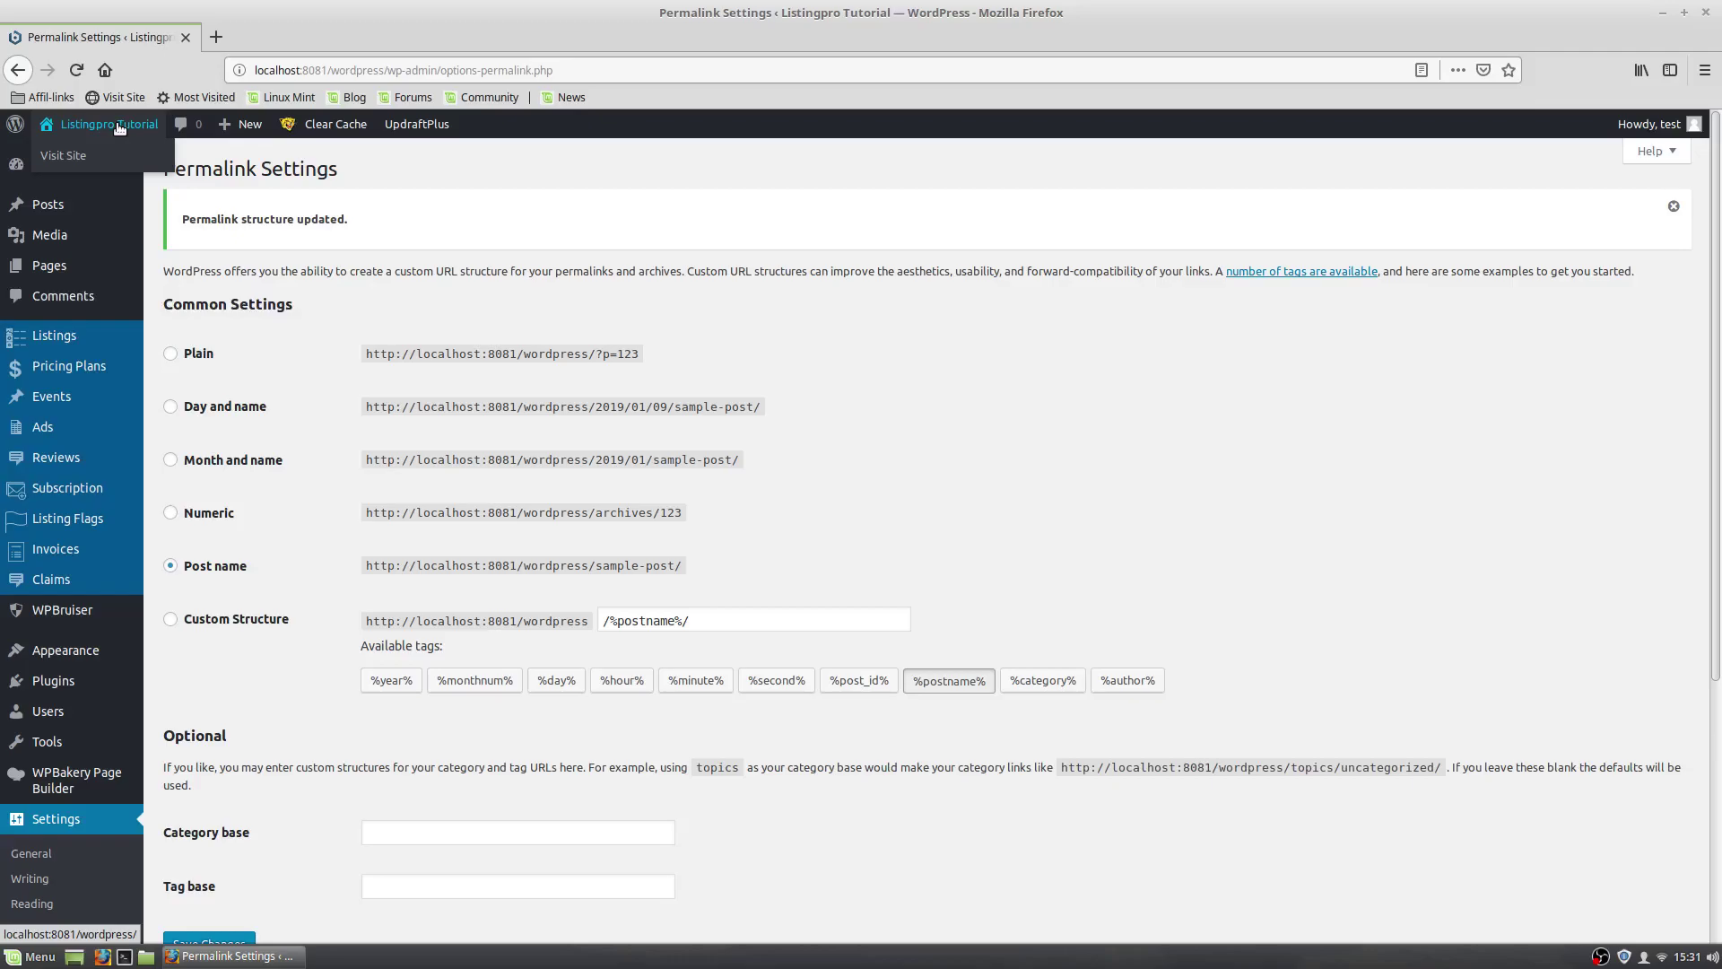
Visit the live site, dismiss the encoding warning, view the Chicago page, return home
left_click(112, 156)
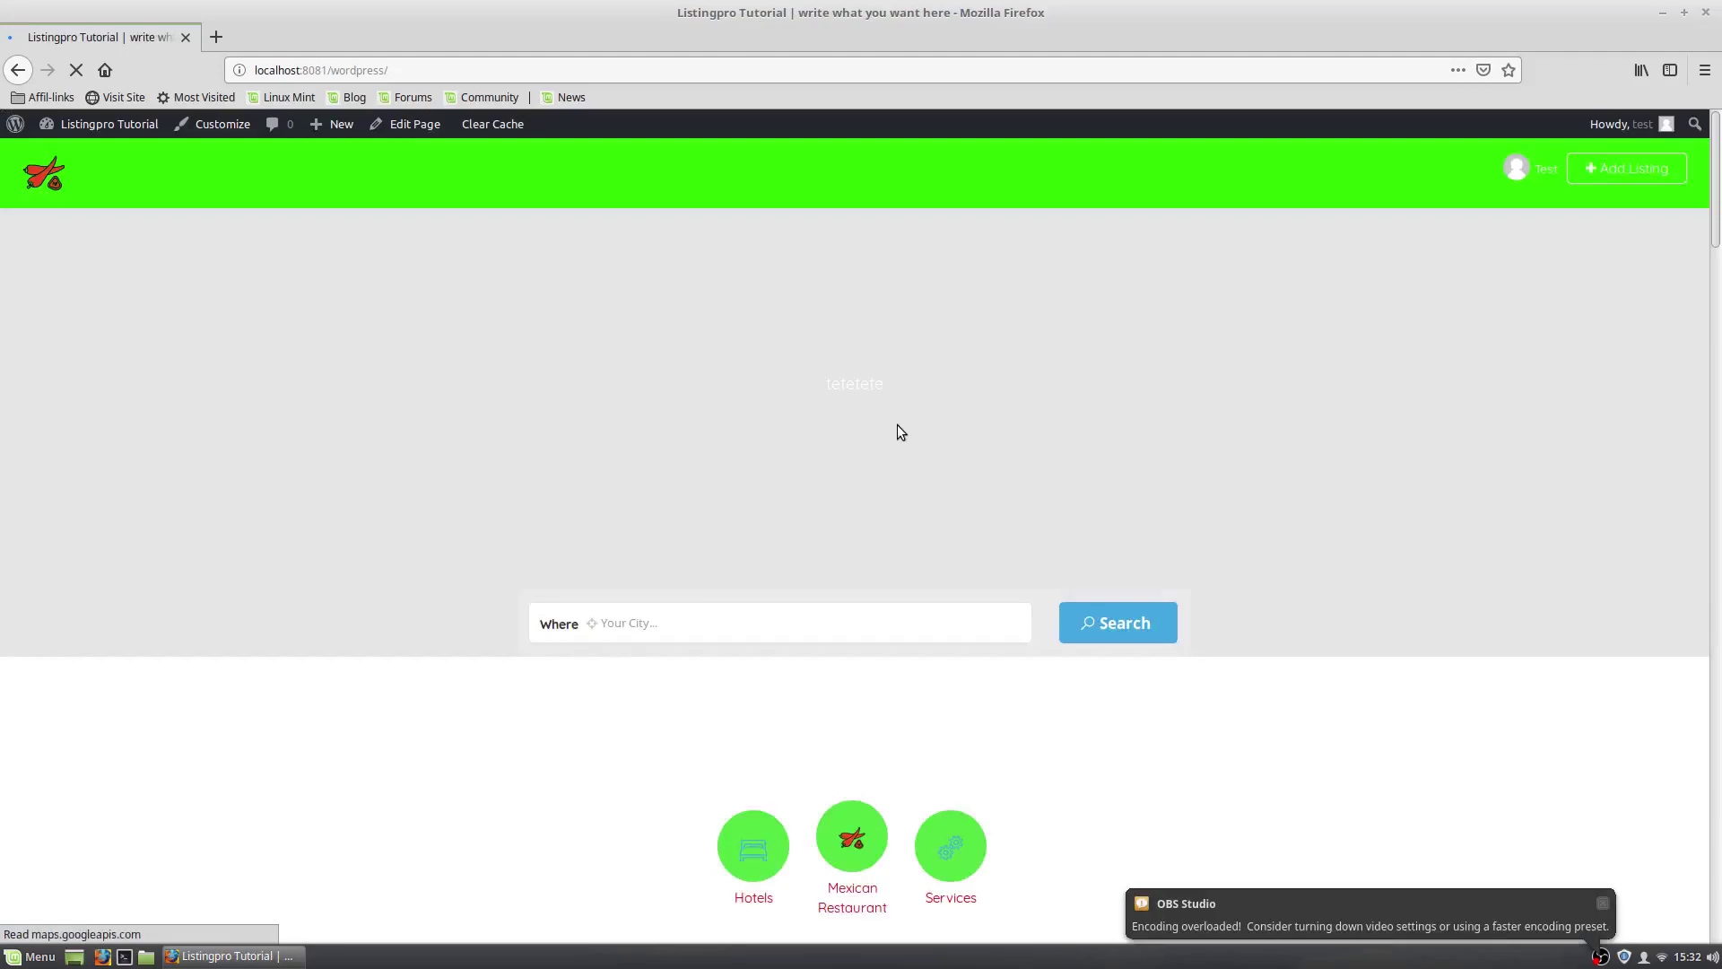
scroll(1522, 645, "down", 3)
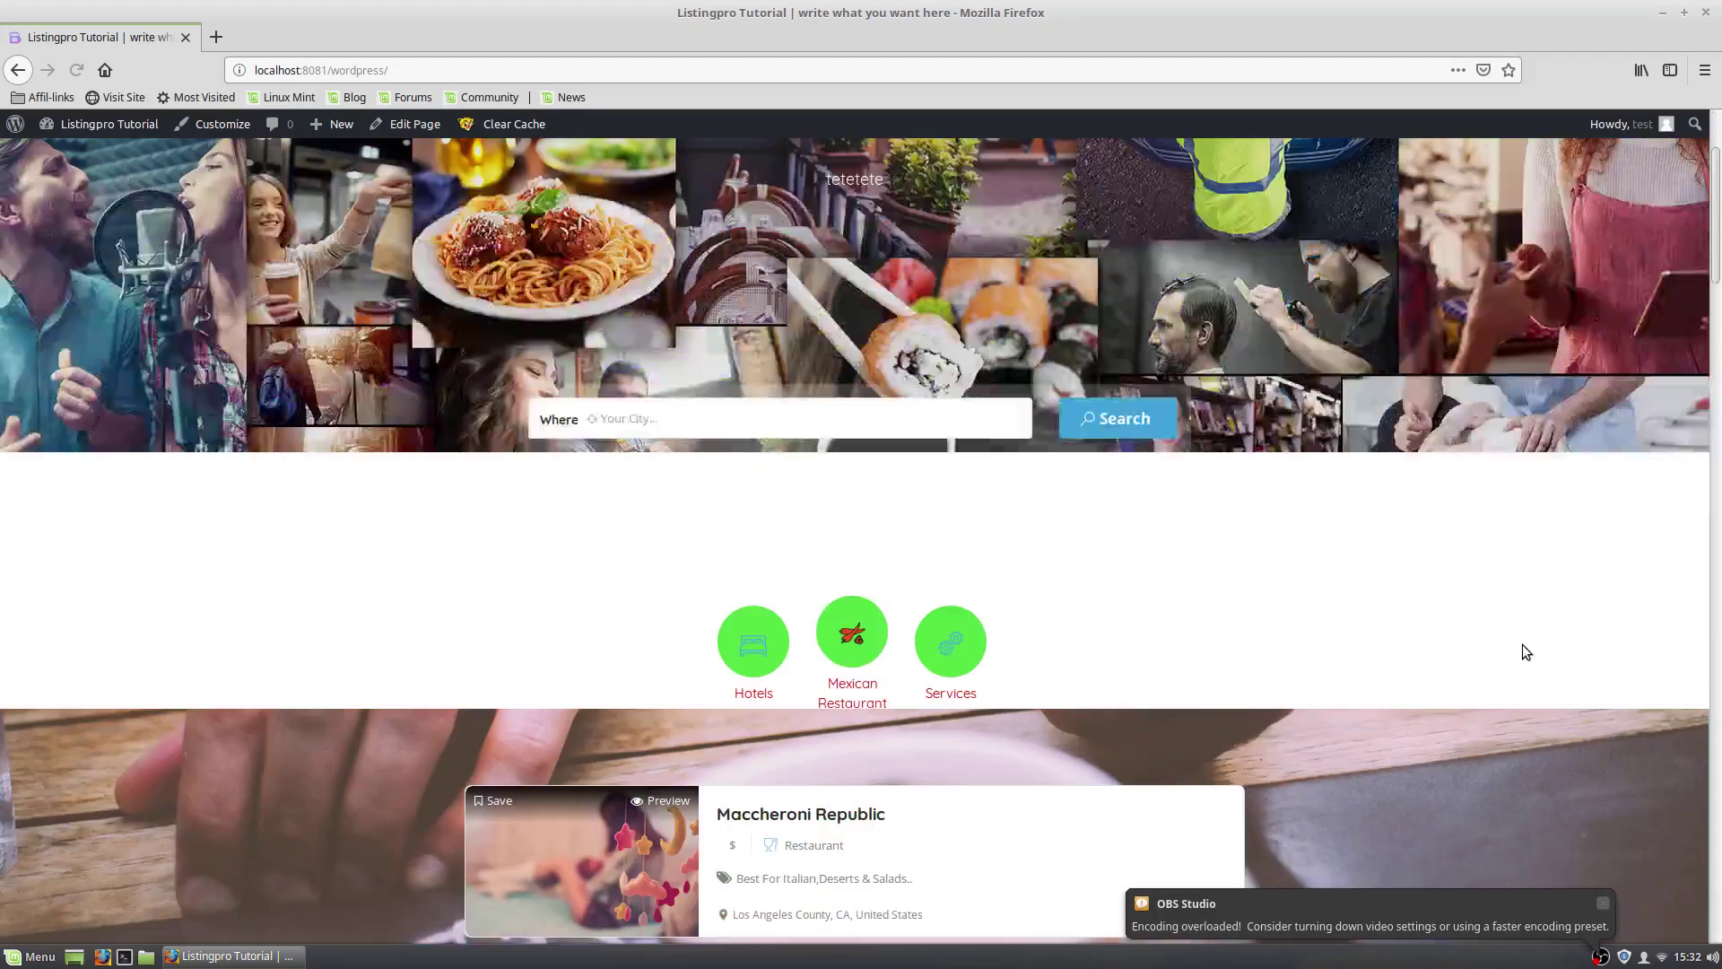
left_click(1602, 906)
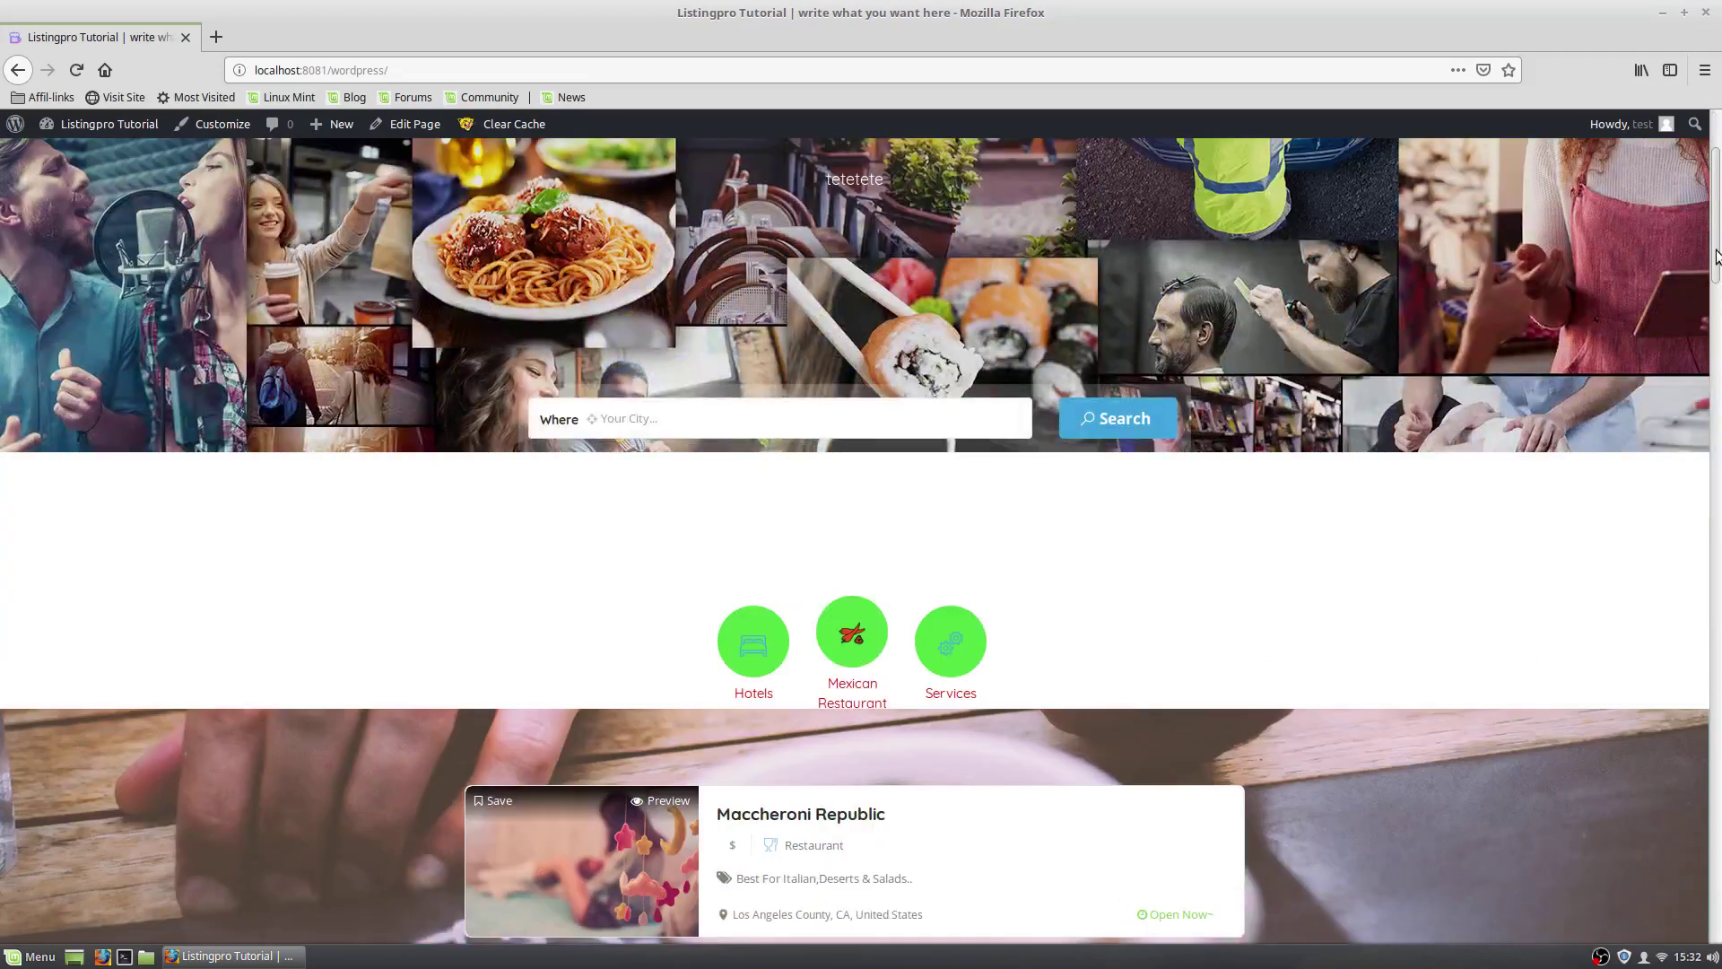
scroll(1661, 392, "down", 10)
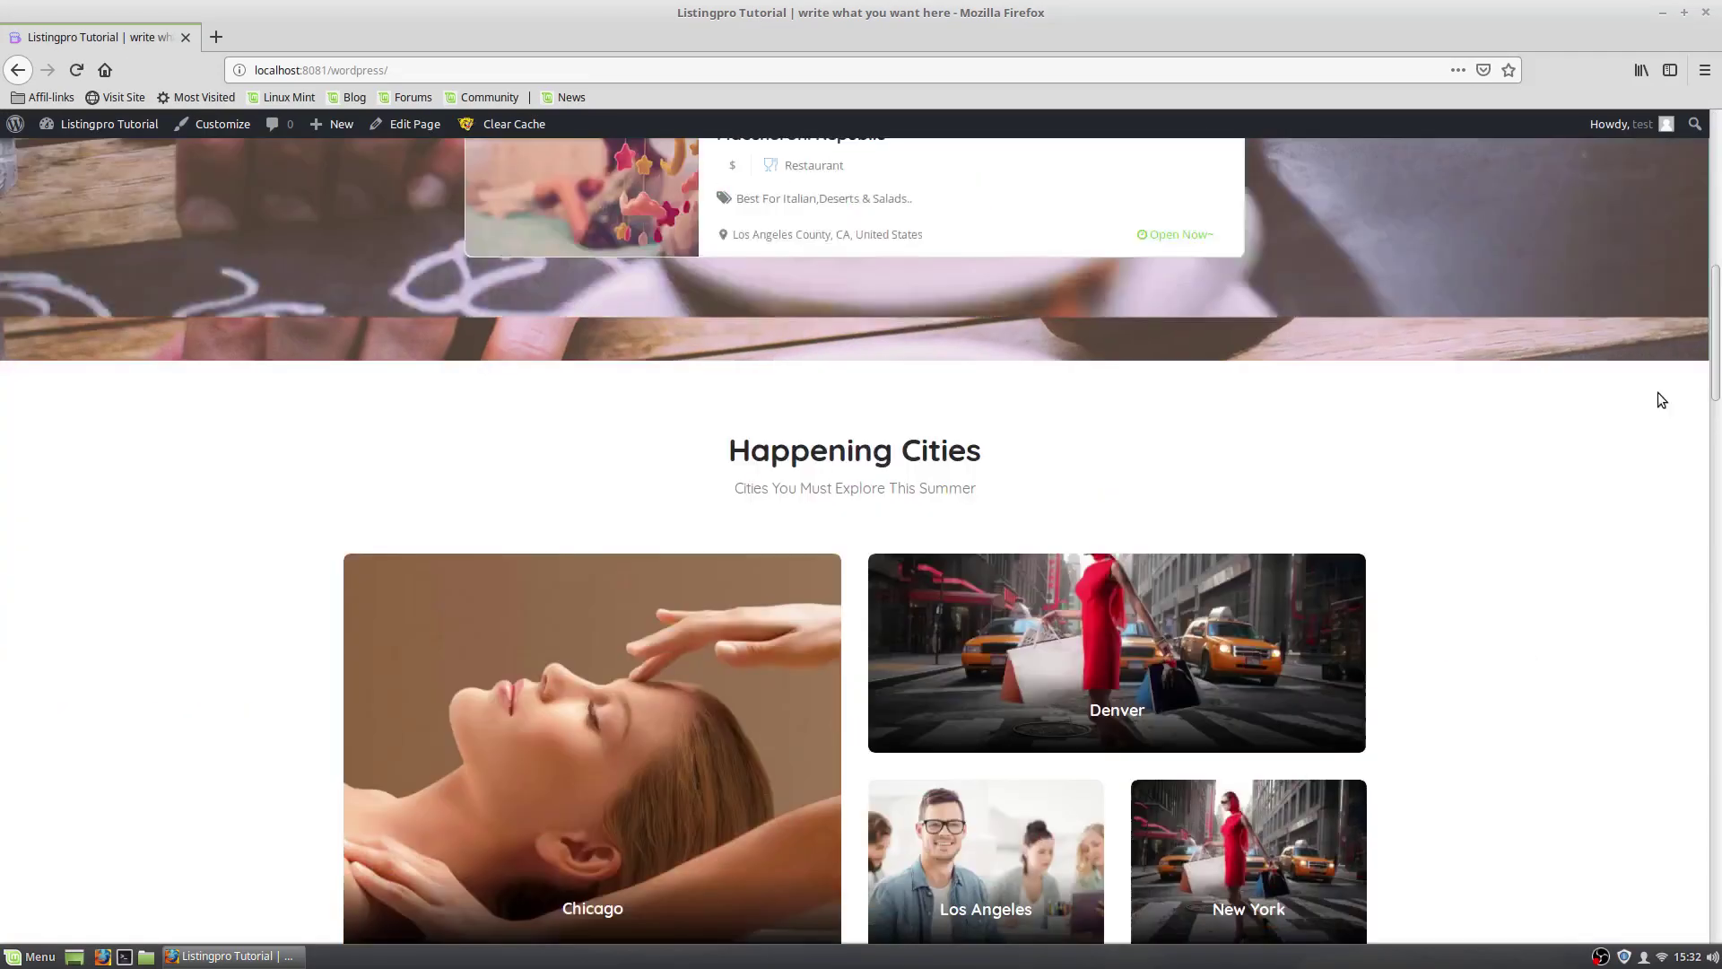
left_click(685, 614)
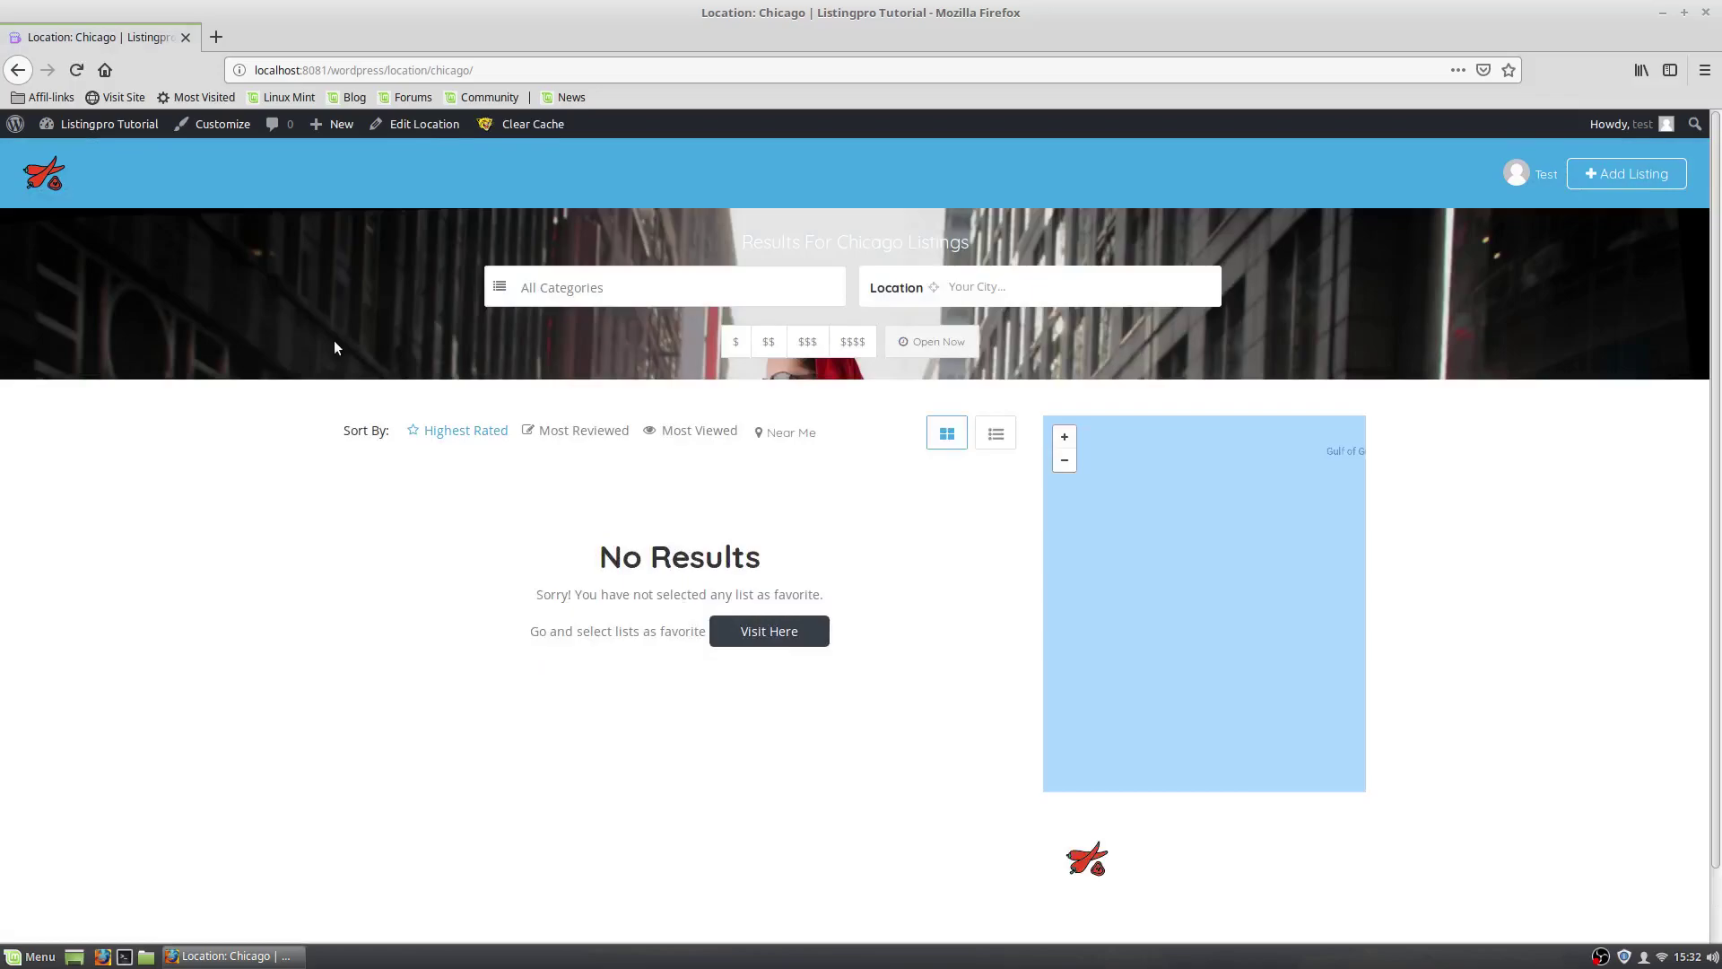
left_click(45, 175)
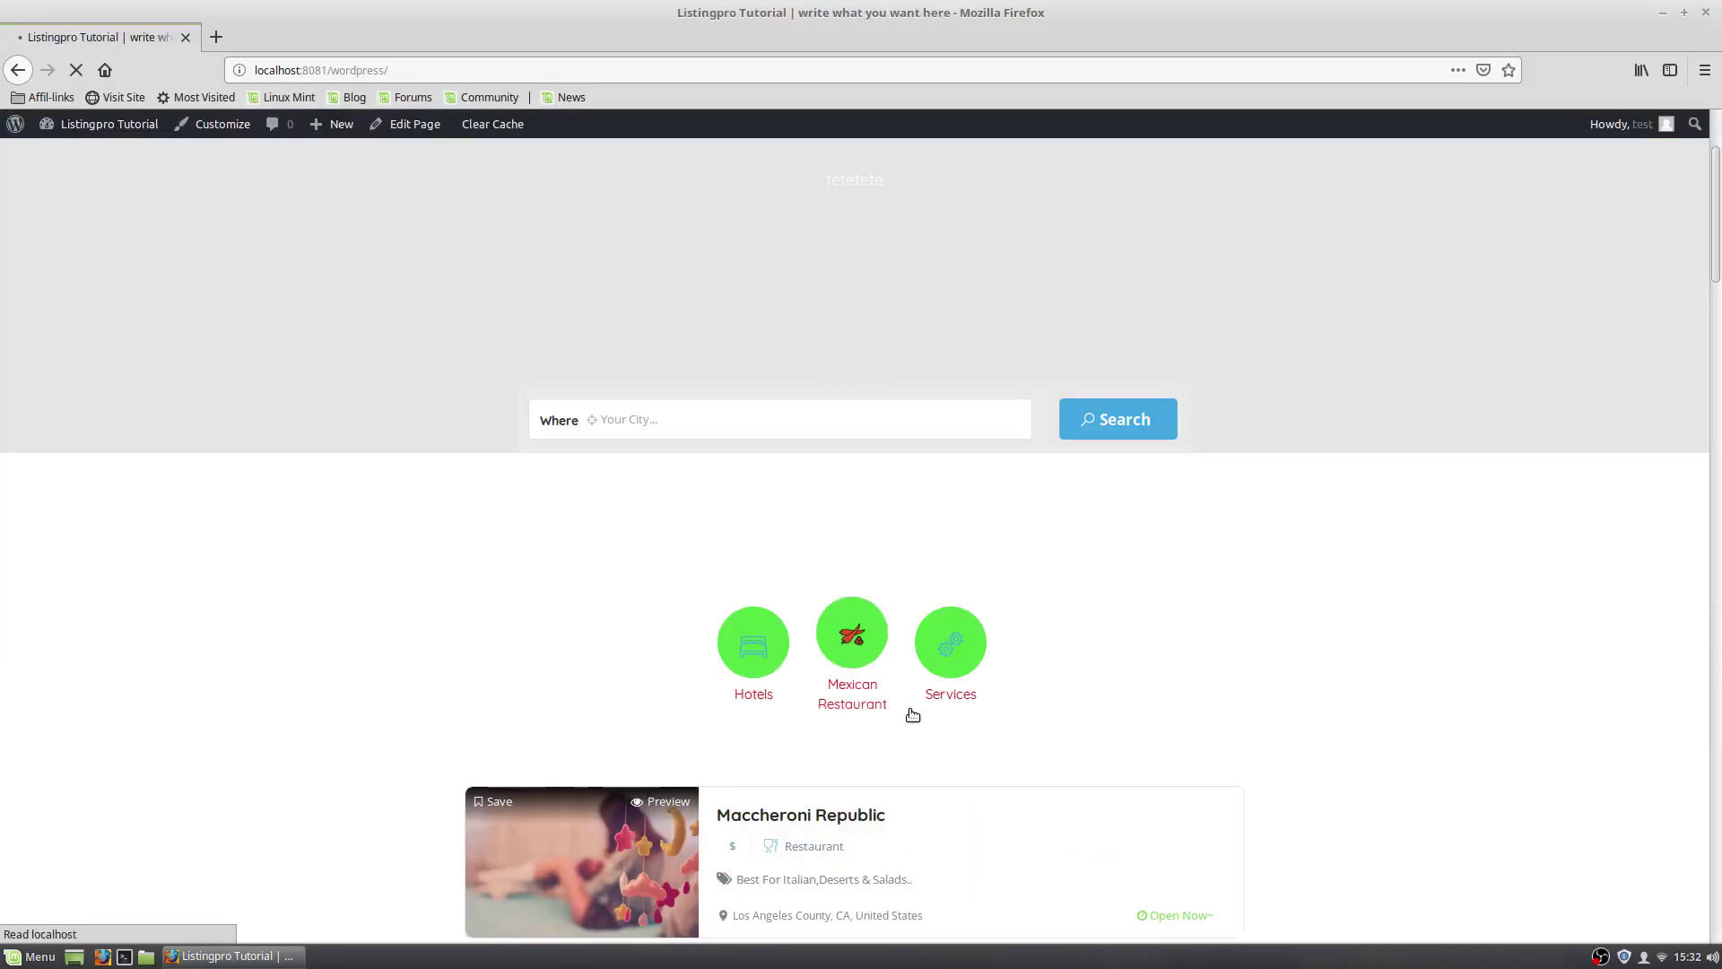
scroll(912, 715, "down", 5)
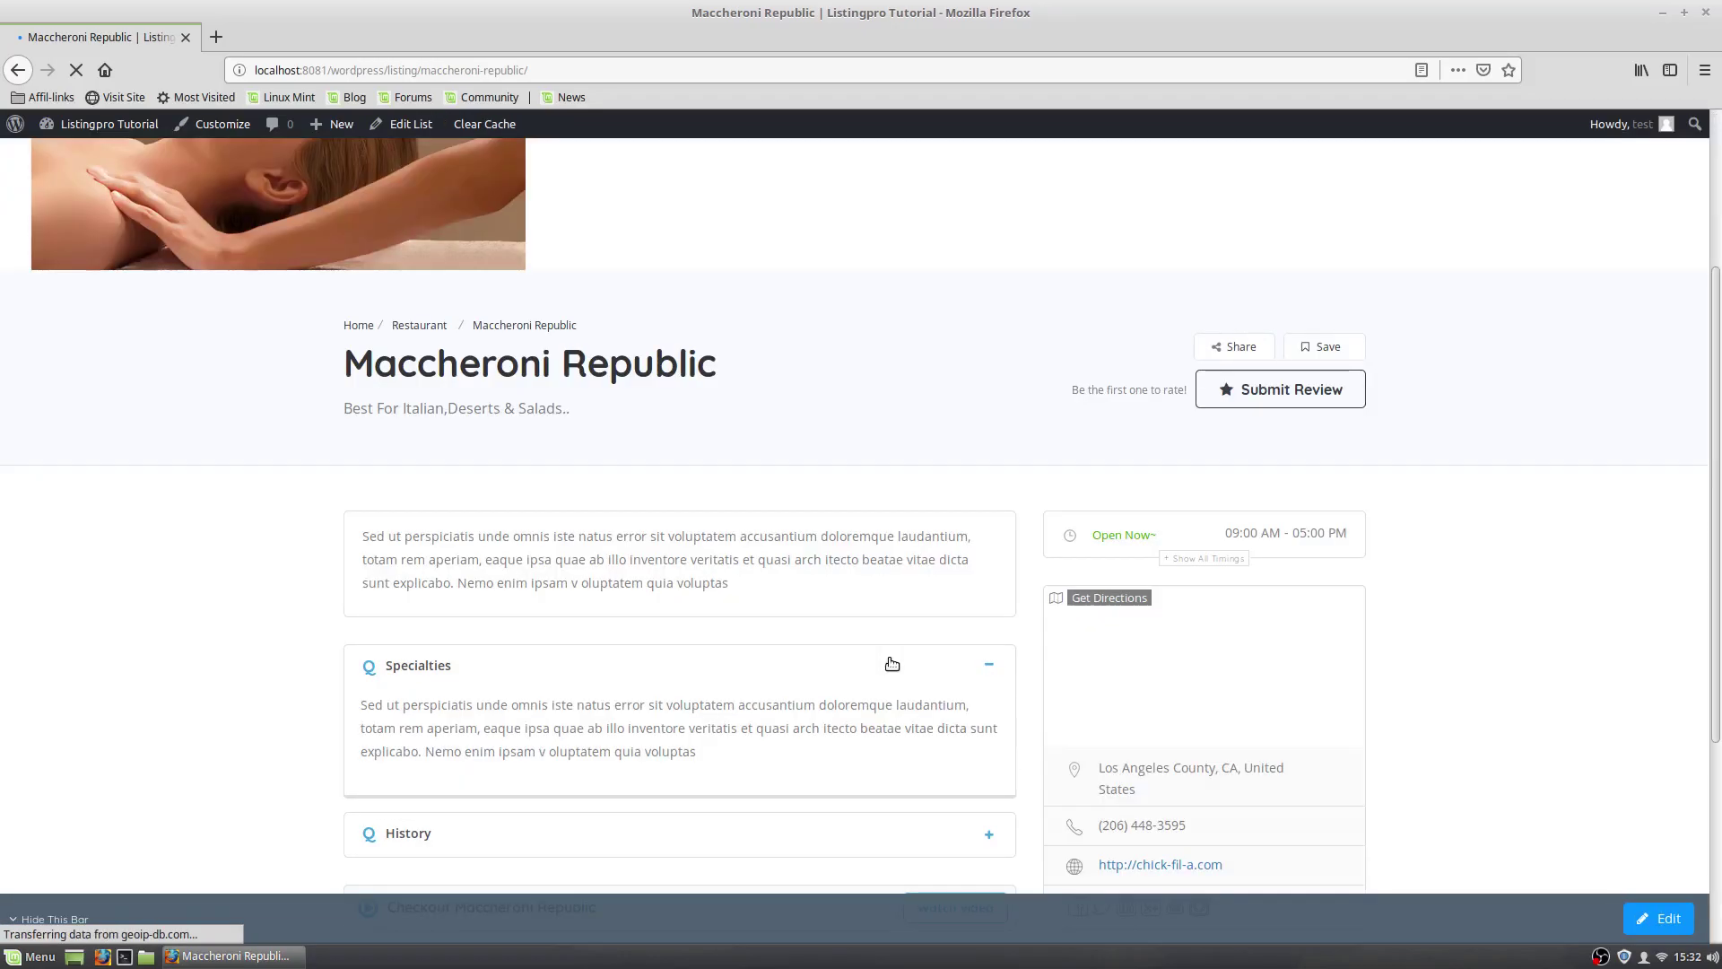
scroll(893, 663, "down", 3)
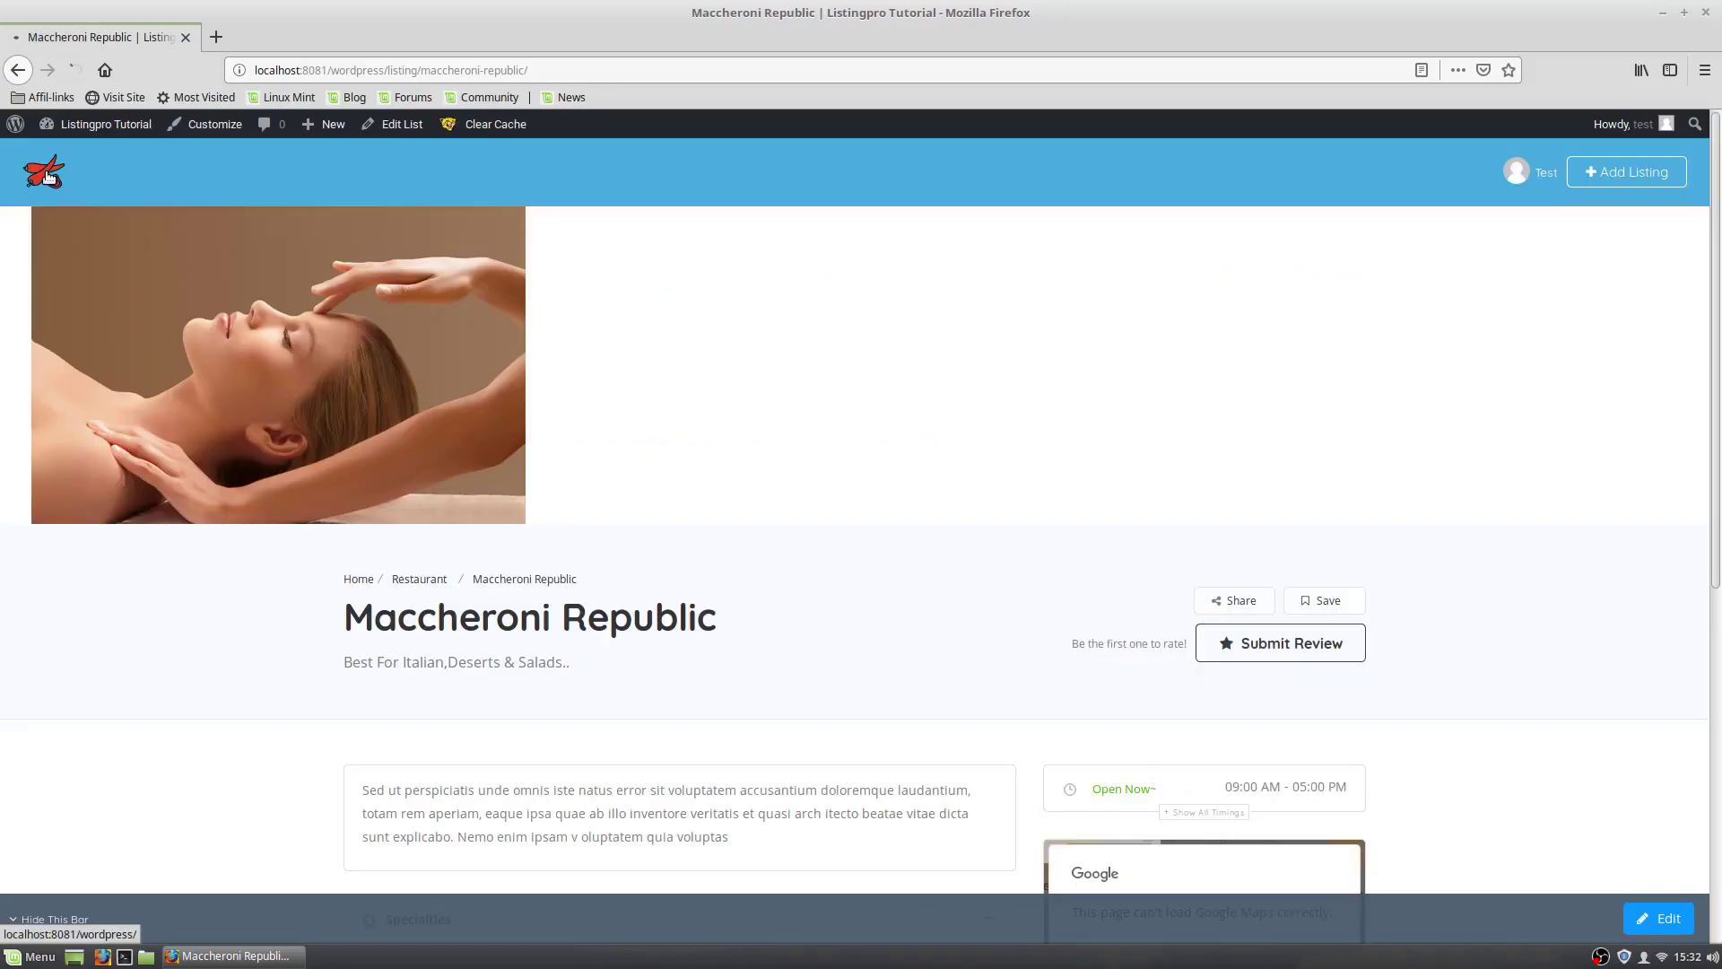
Click the header logo to return to the Listingpro Tutorial home page
left_click(45, 175)
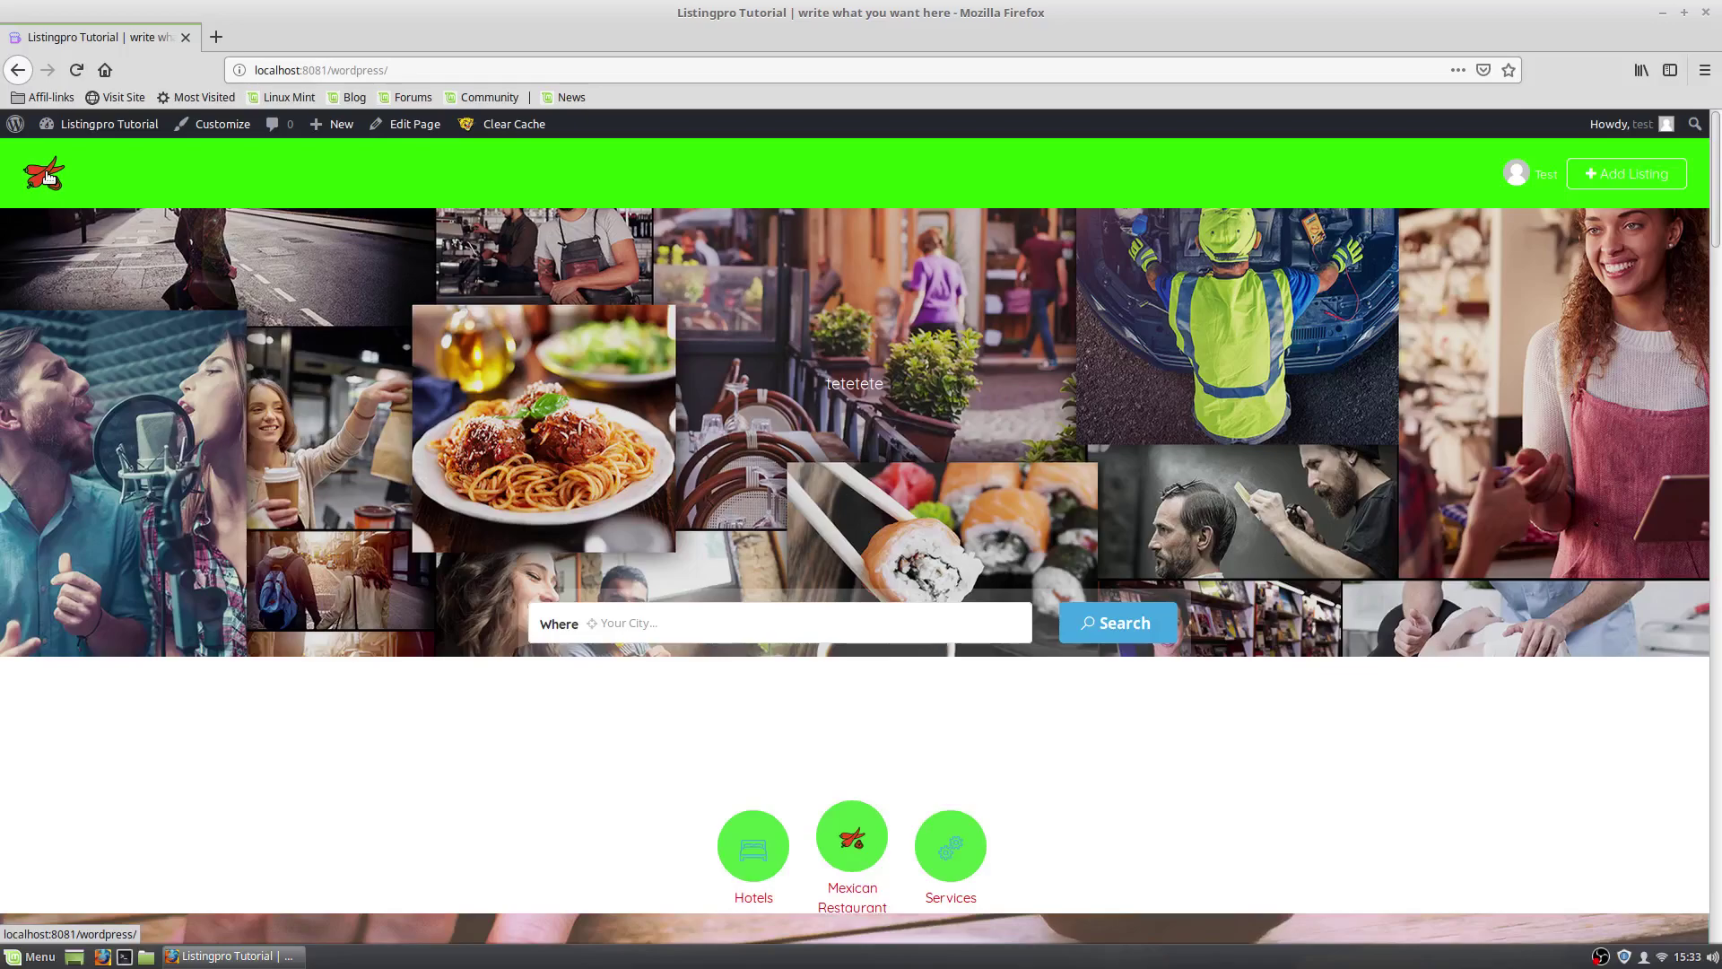
scroll(1048, 588, "down", 2)
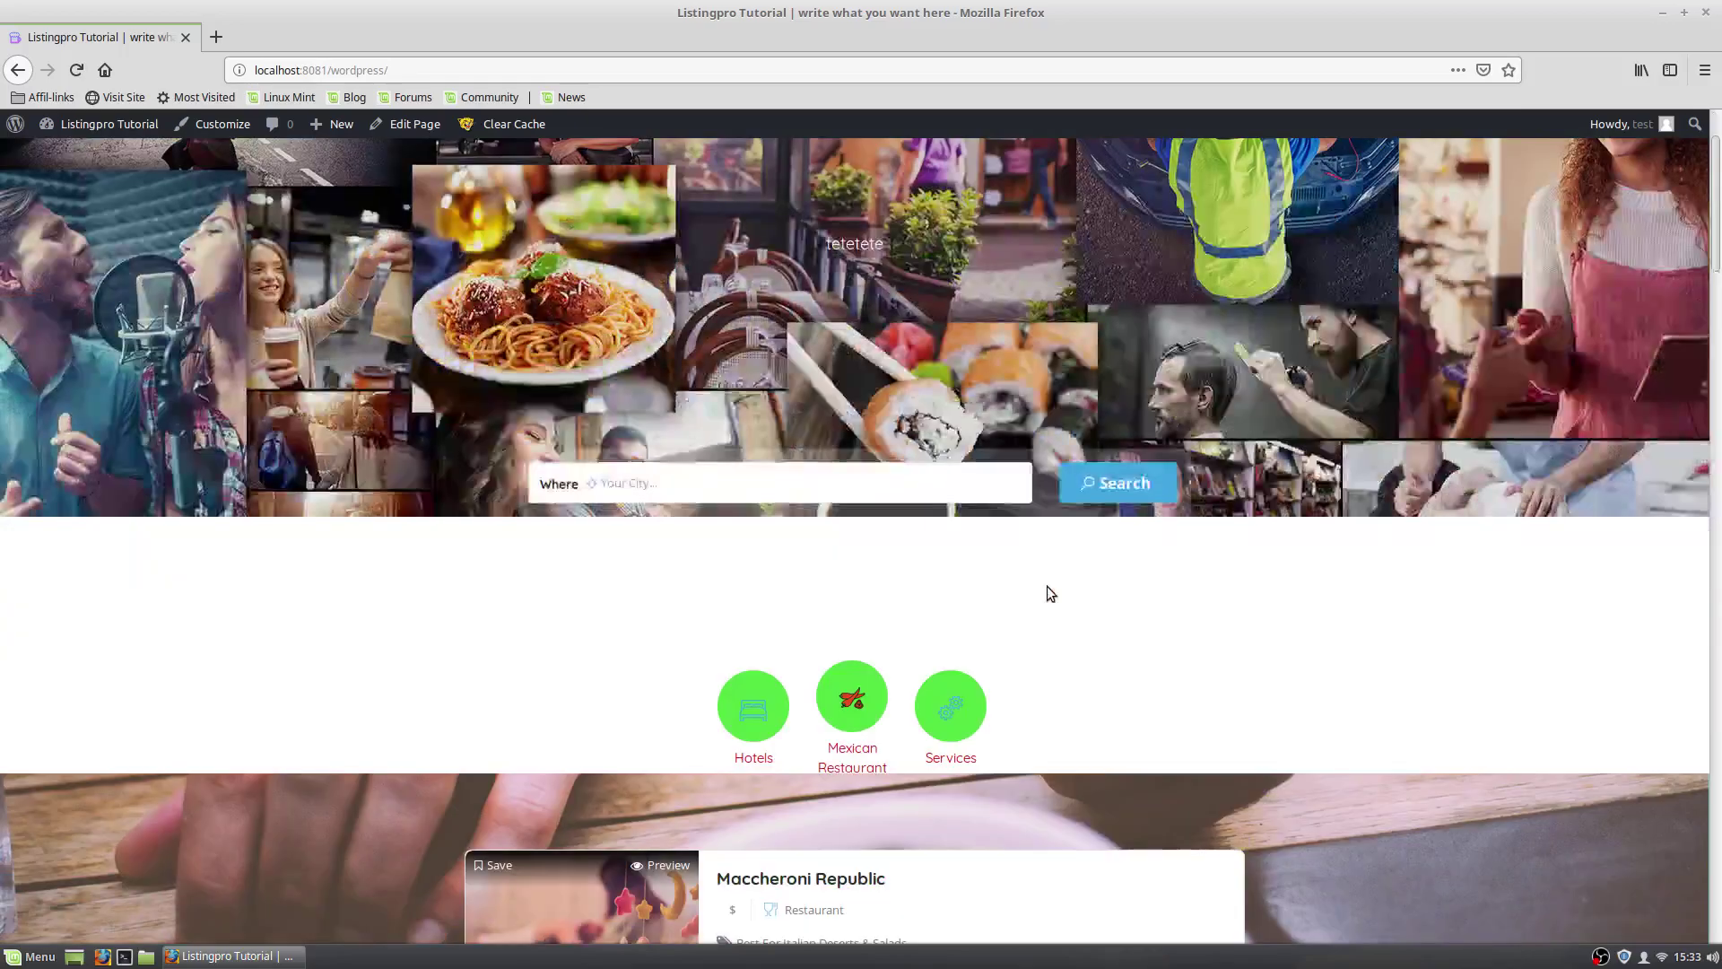
scroll(1048, 586, "down", 2)
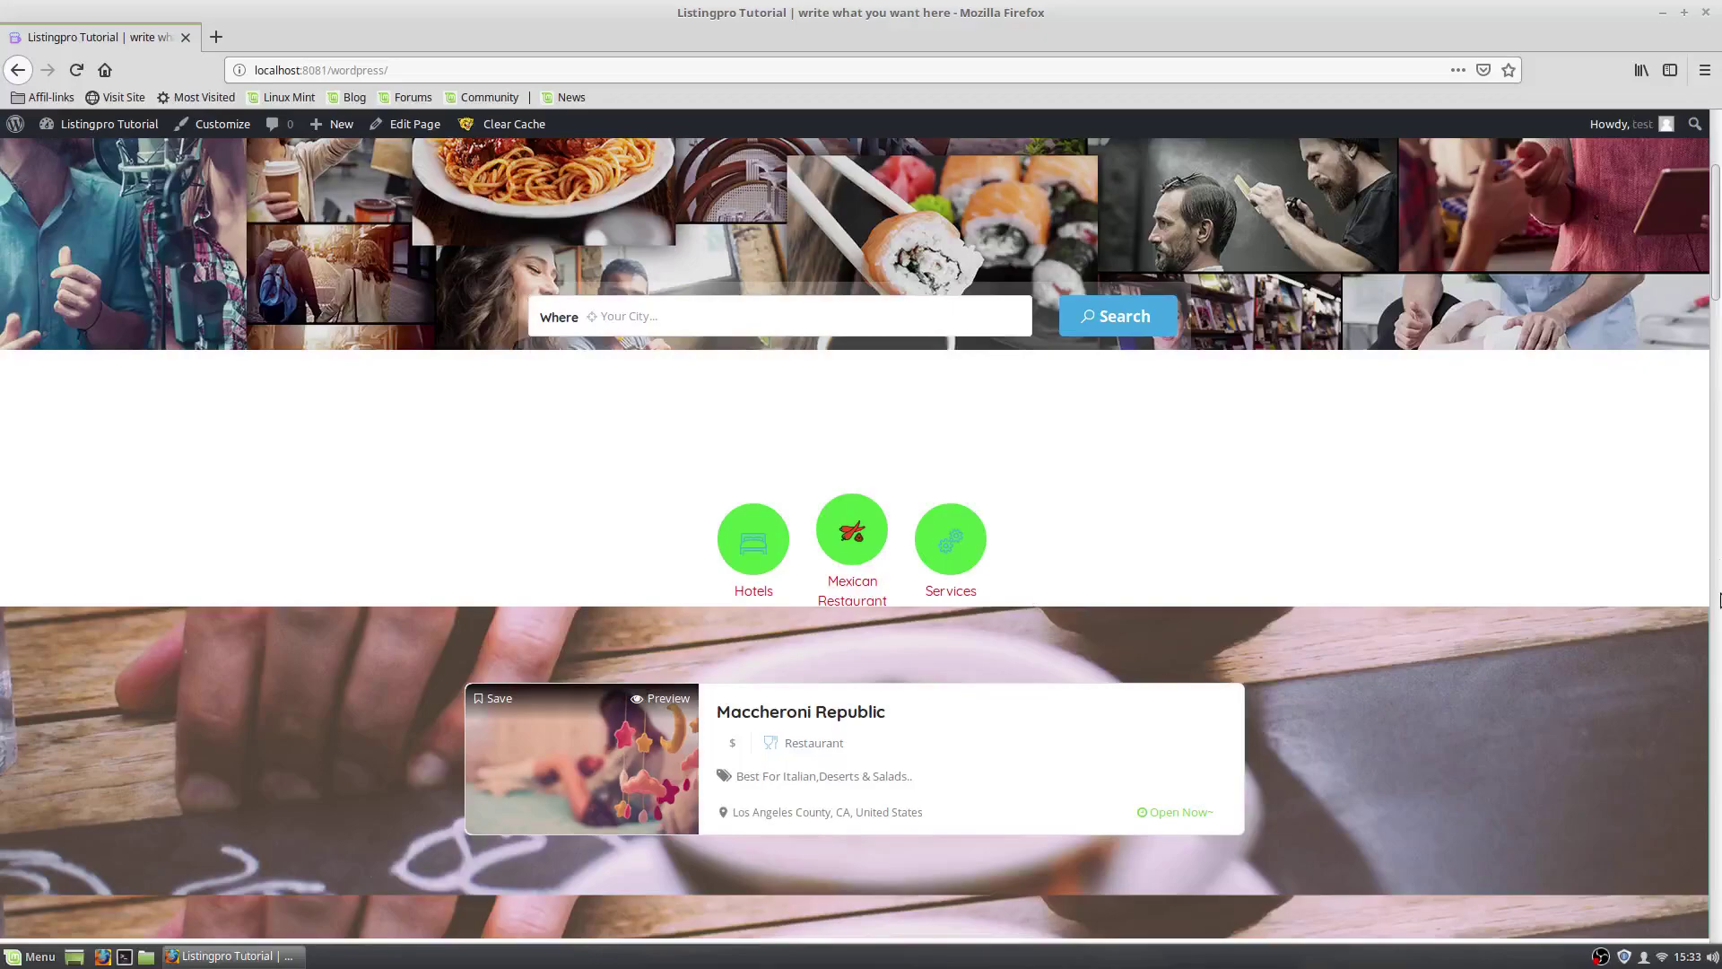
left_click_drag(1719, 274, 1718, 425)
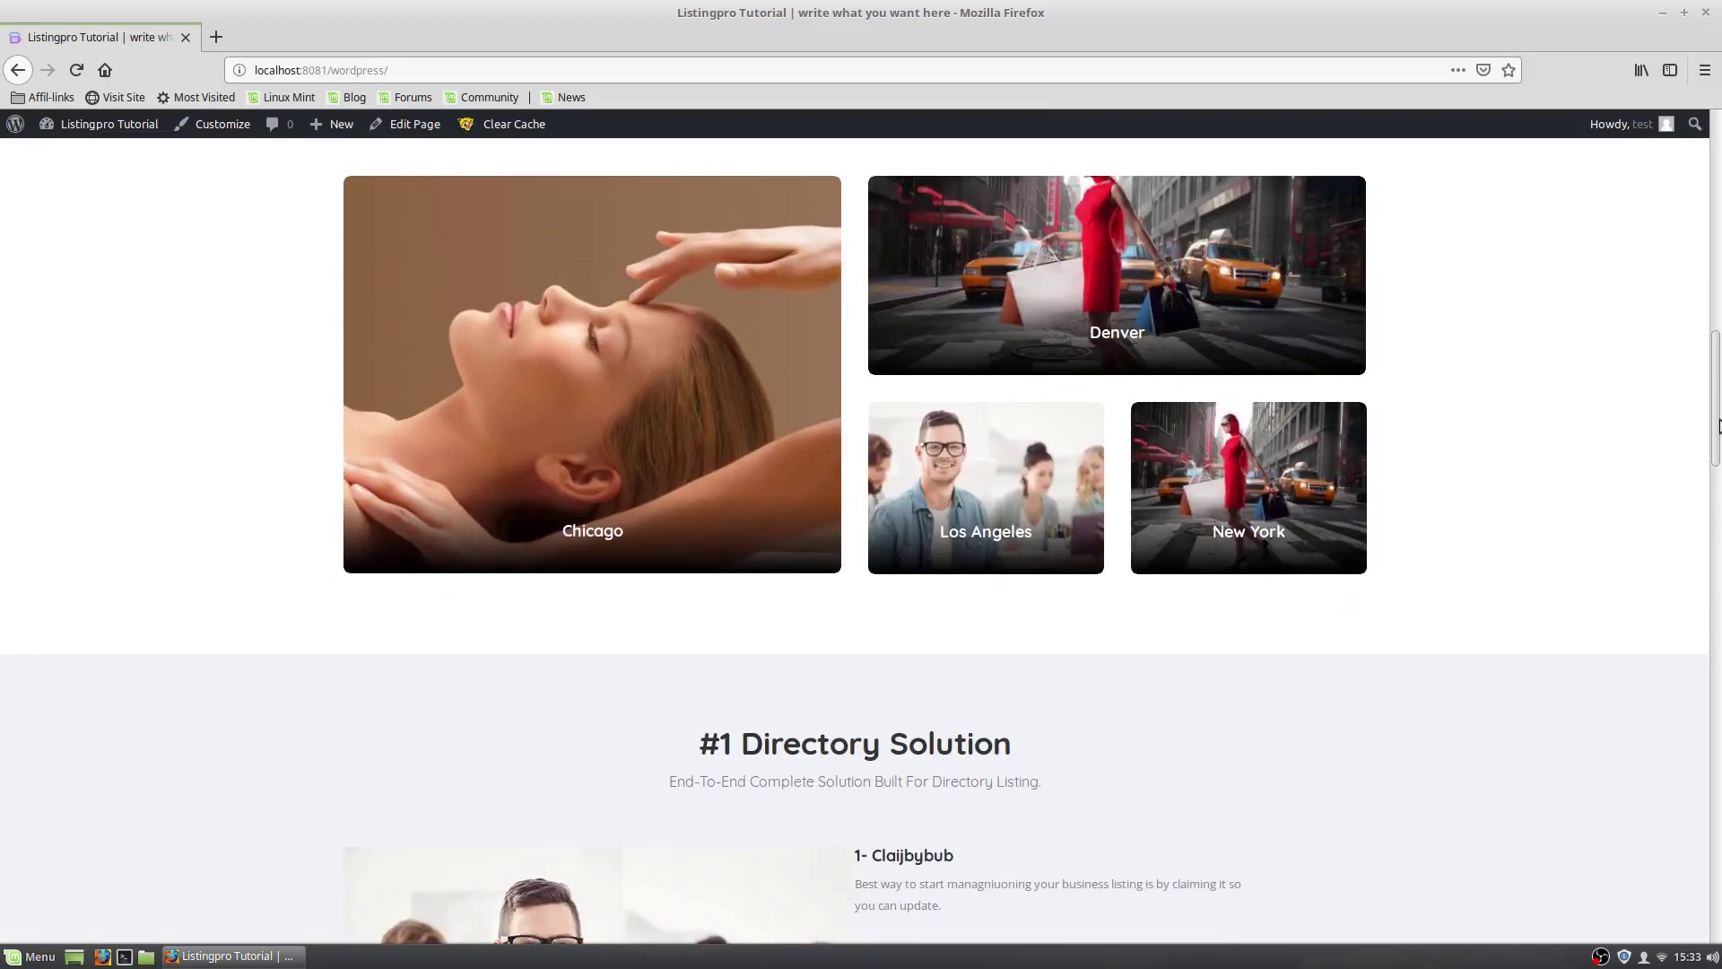